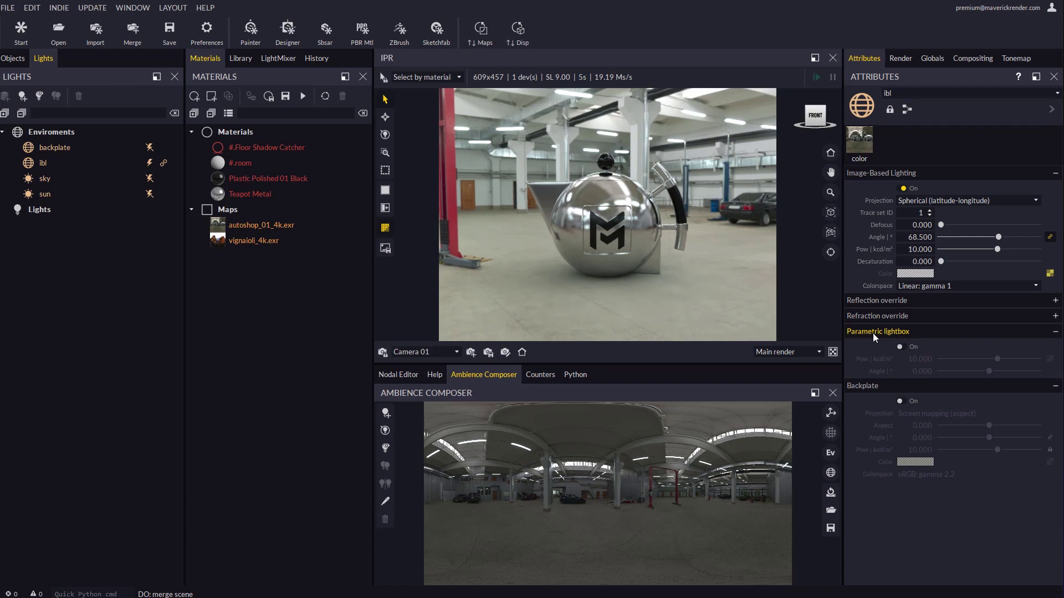
- Turn on the Parametric lightbox for the ibl environment and connect a new lightbox node to it
left_click(901, 347)
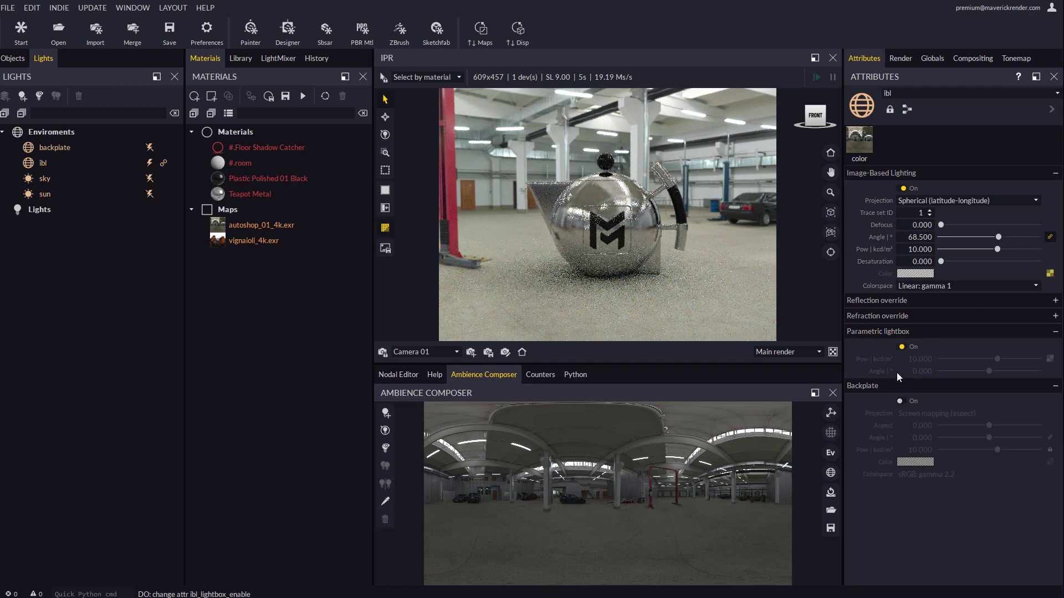
left_click(1049, 359)
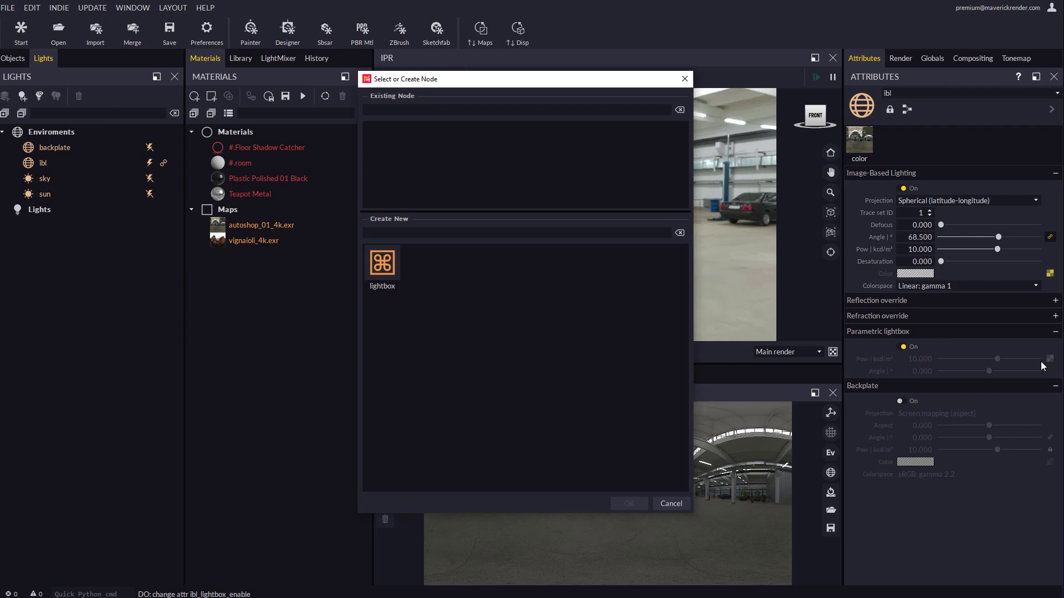
double_click(386, 263)
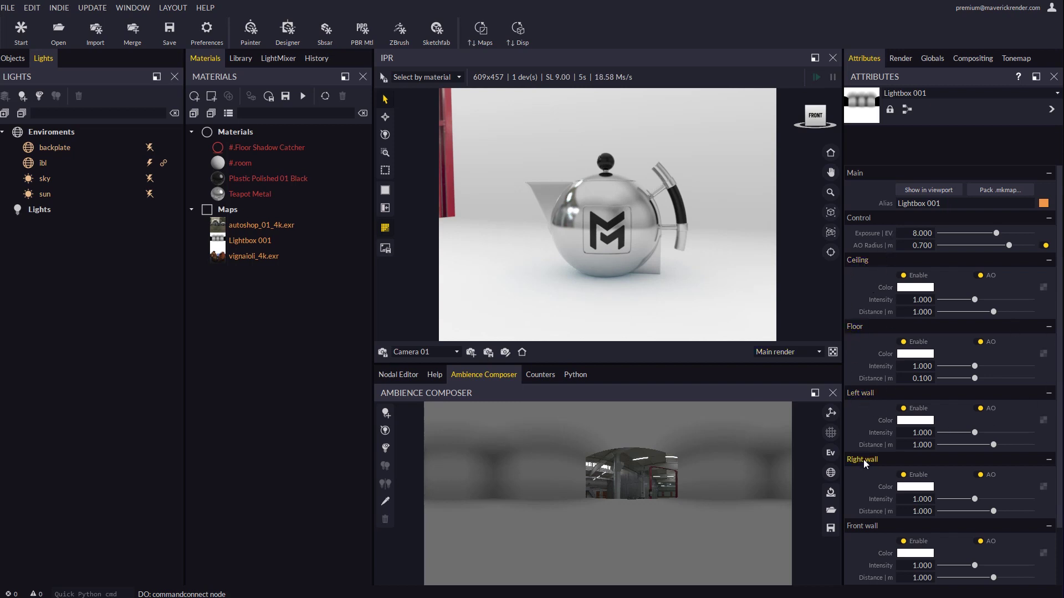
- Switch the lightbox's front and left walls off and back on, and enable the back wall
left_click_drag(1060, 388, 1062, 441)
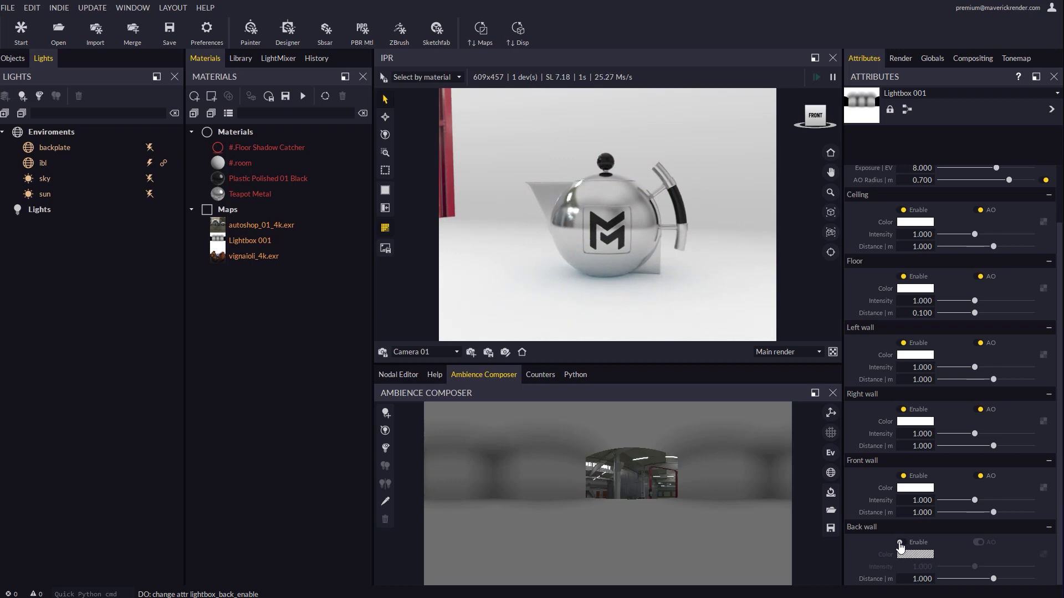
left_click(902, 476)
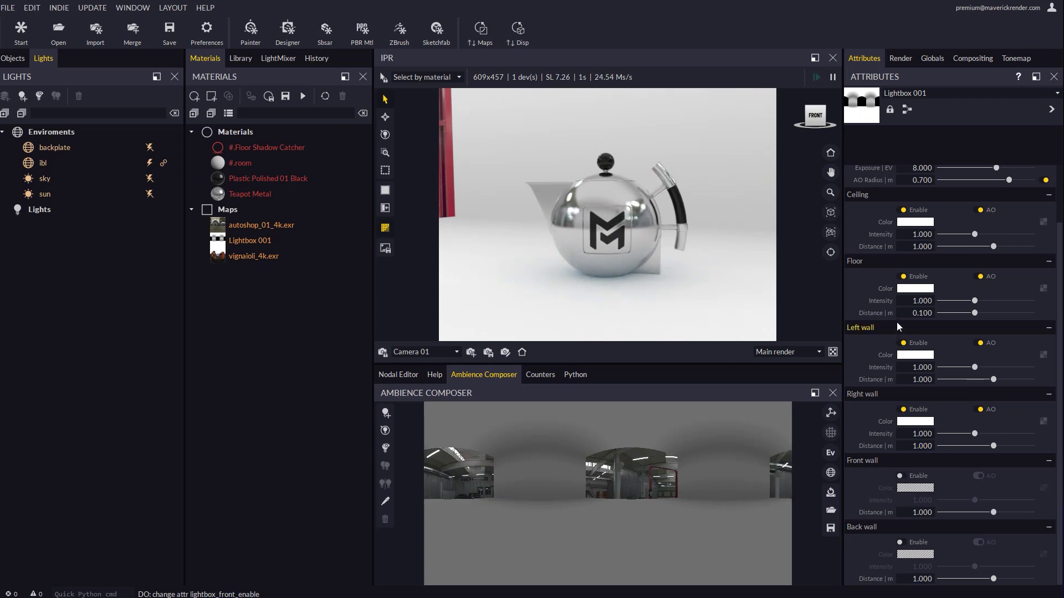
left_click(902, 344)
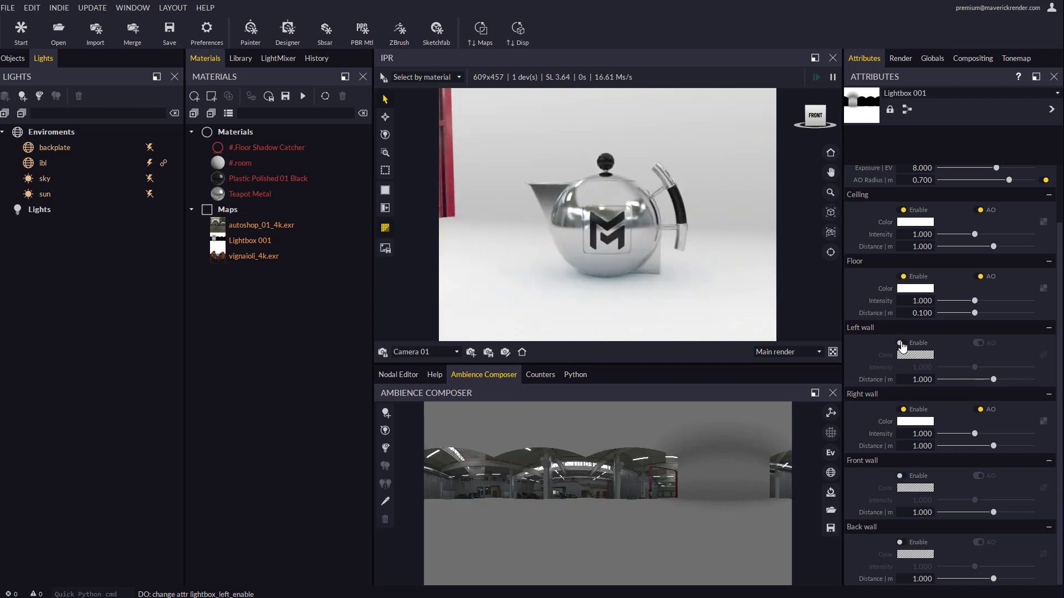
left_click(902, 344)
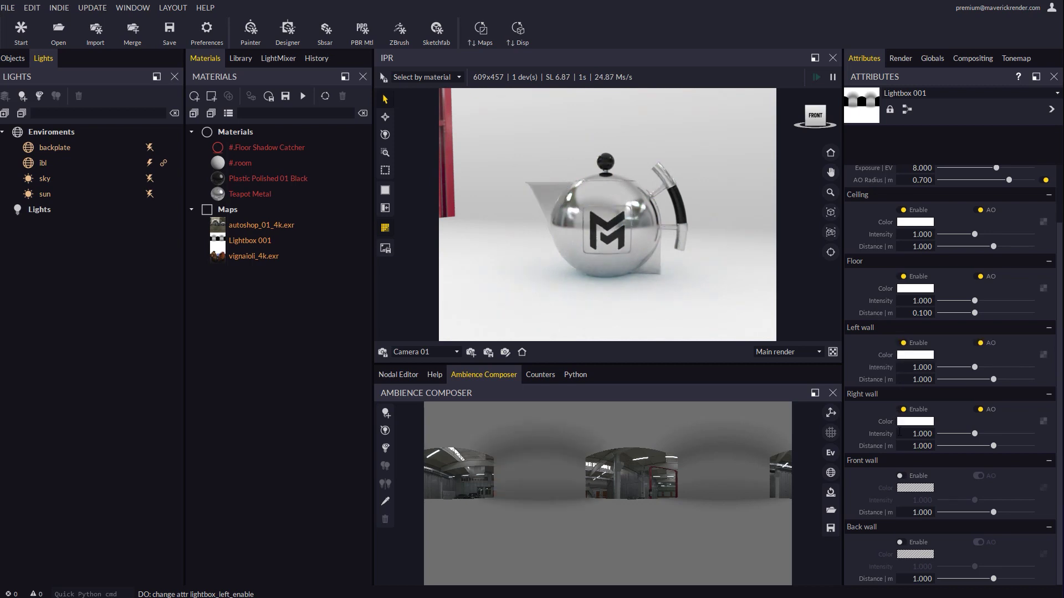
left_click(900, 477)
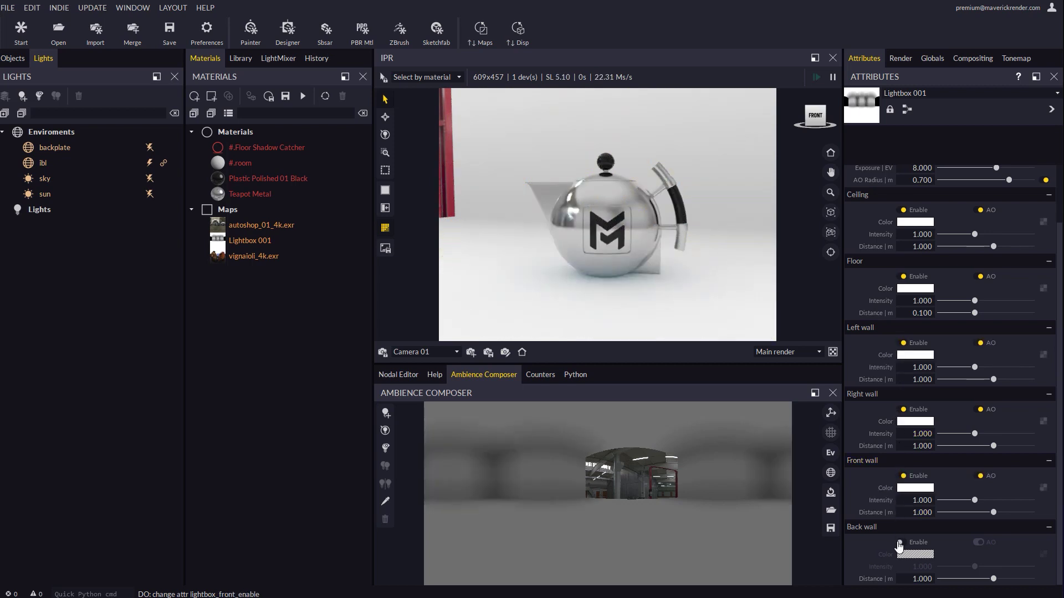
left_click(900, 542)
scroll(942, 255, "up", 1)
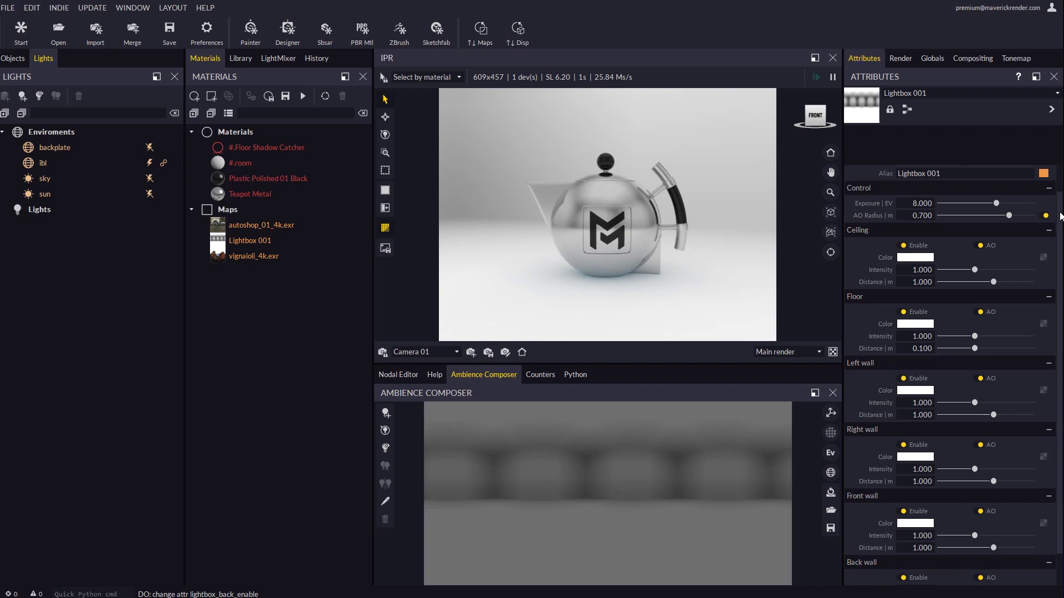
- Try varying the lightbox's exposure and AO radius and switching its ambient occlusion off and on
mouse_move(994, 227)
left_mouse_down()
mouse_move(984, 228)
mouse_move(995, 228)
left_mouse_up()
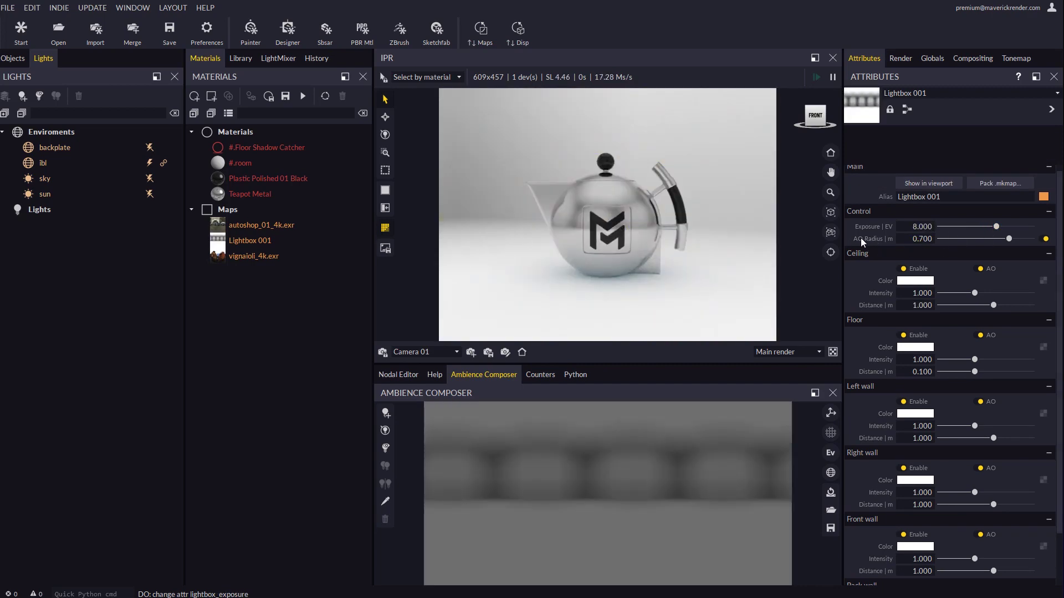
left_click(1045, 239)
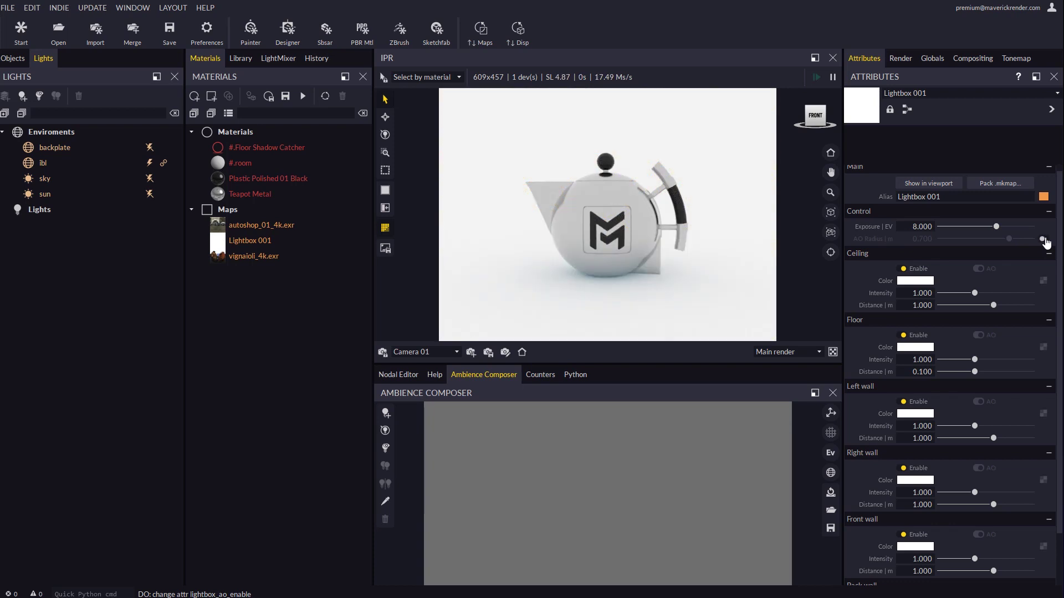
left_click(1044, 239)
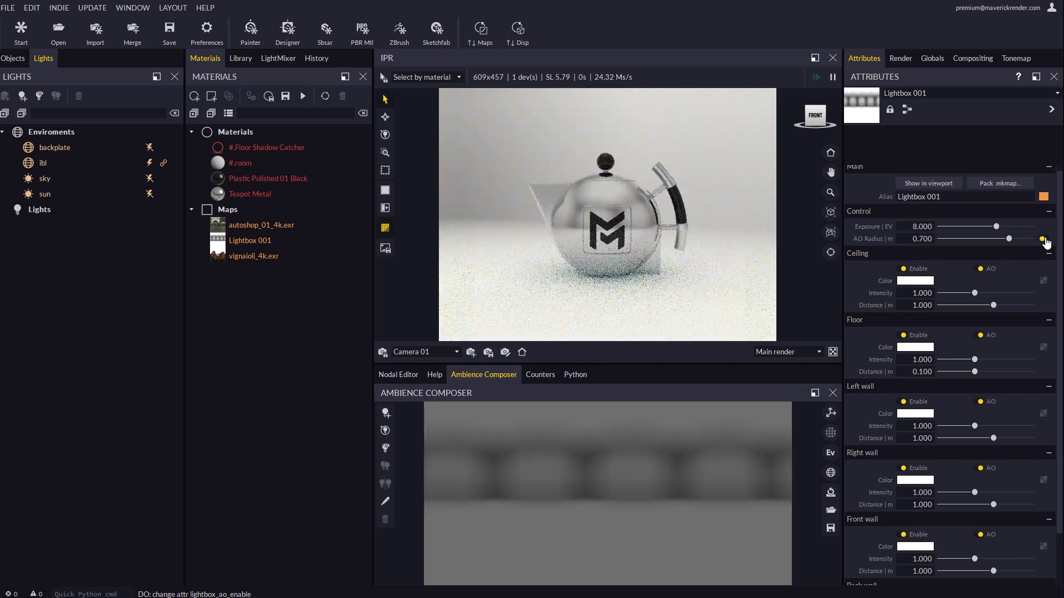
left_click_drag(988, 239, 998, 239)
right_click(998, 240)
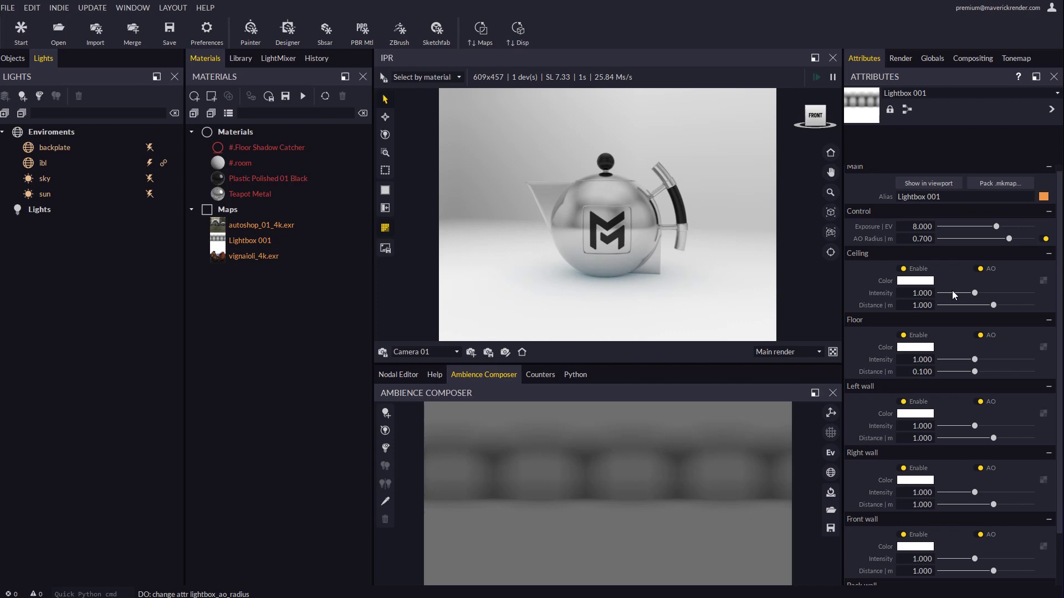
- Raise the lightbox ceiling's intensity to about 3.166 and disable the ceiling
left_click_drag(975, 293, 993, 307)
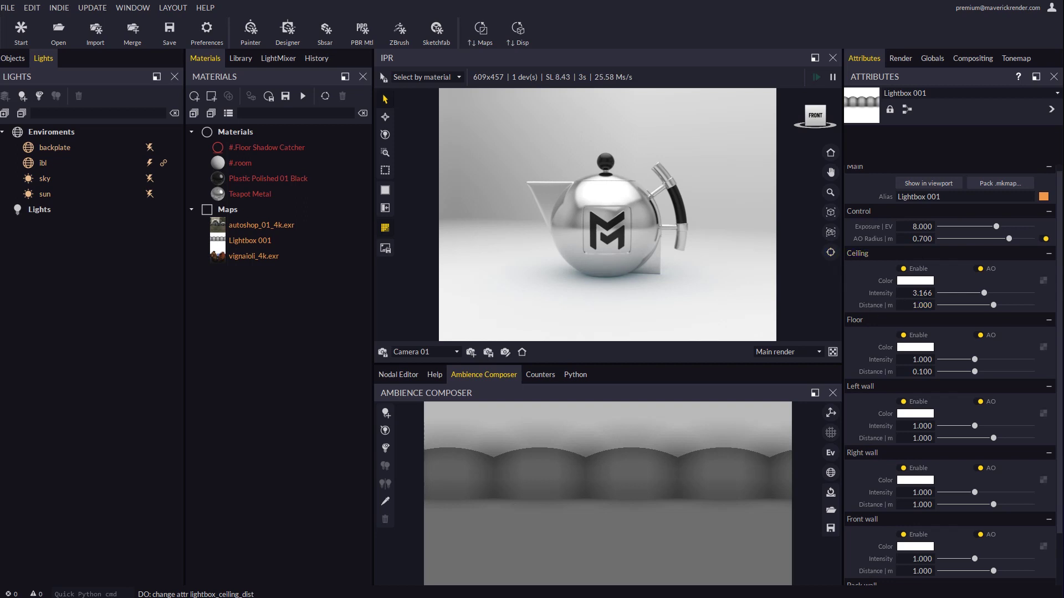
left_click(901, 269)
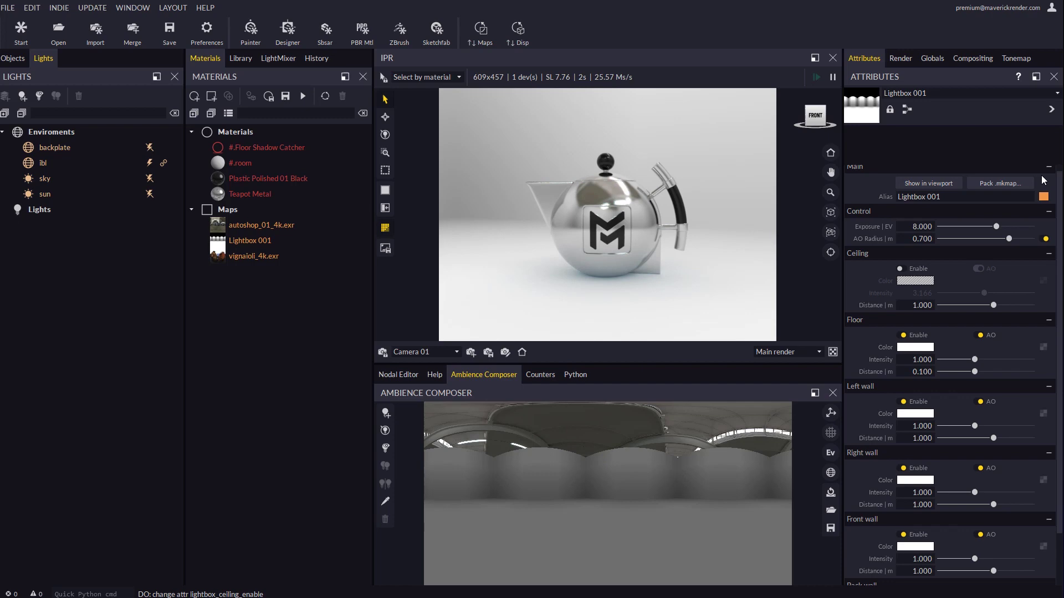
- Back in the ibl attributes, set the parametric lightbox angle to about 53.8° and the image-based lighting angle to about 82.8°
left_click(1051, 109)
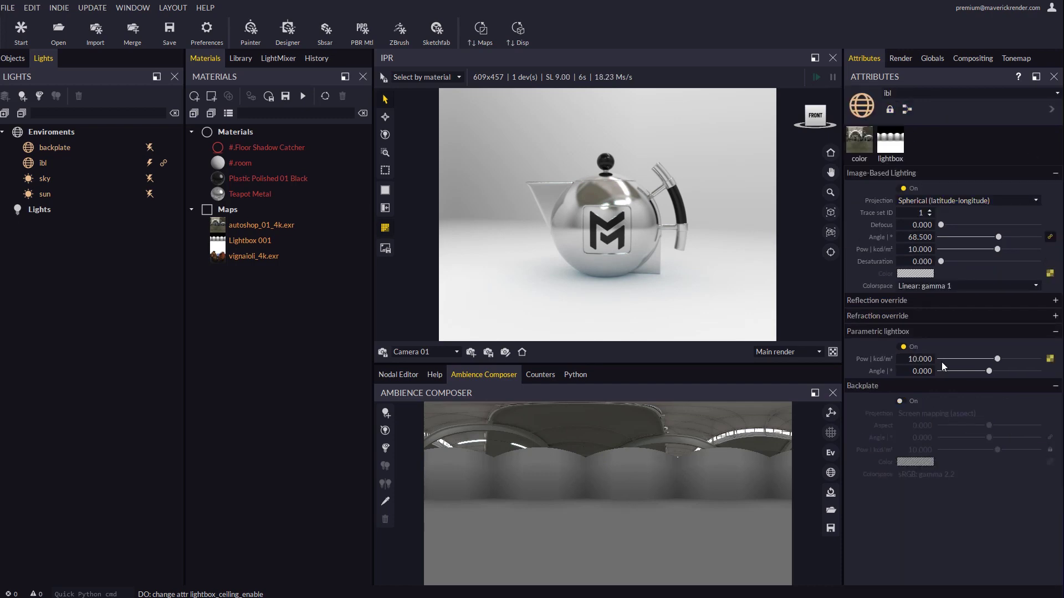
left_click_drag(992, 372, 997, 371)
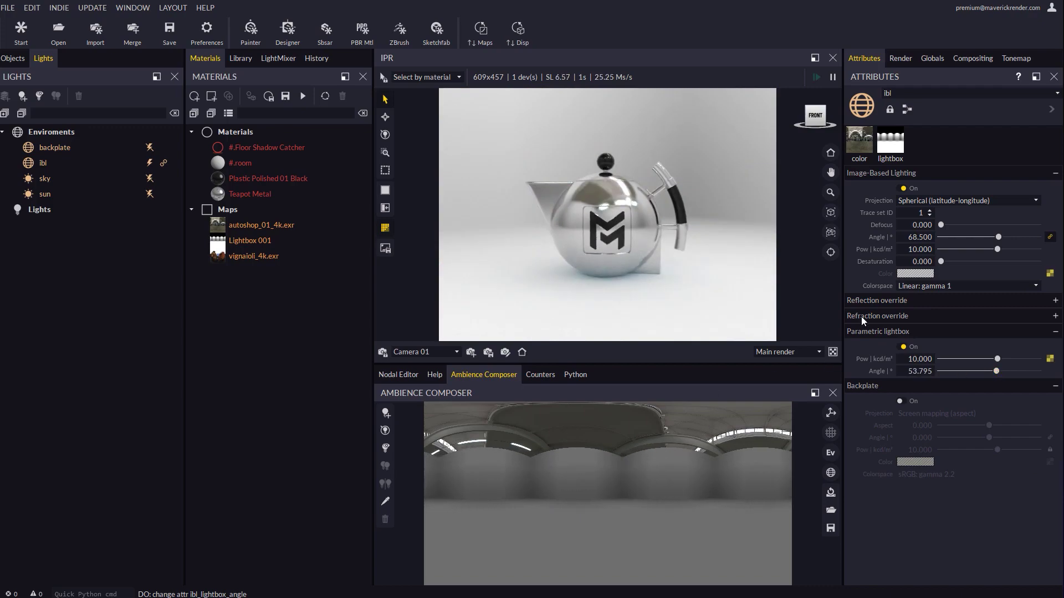
left_click_drag(999, 238, 1000, 238)
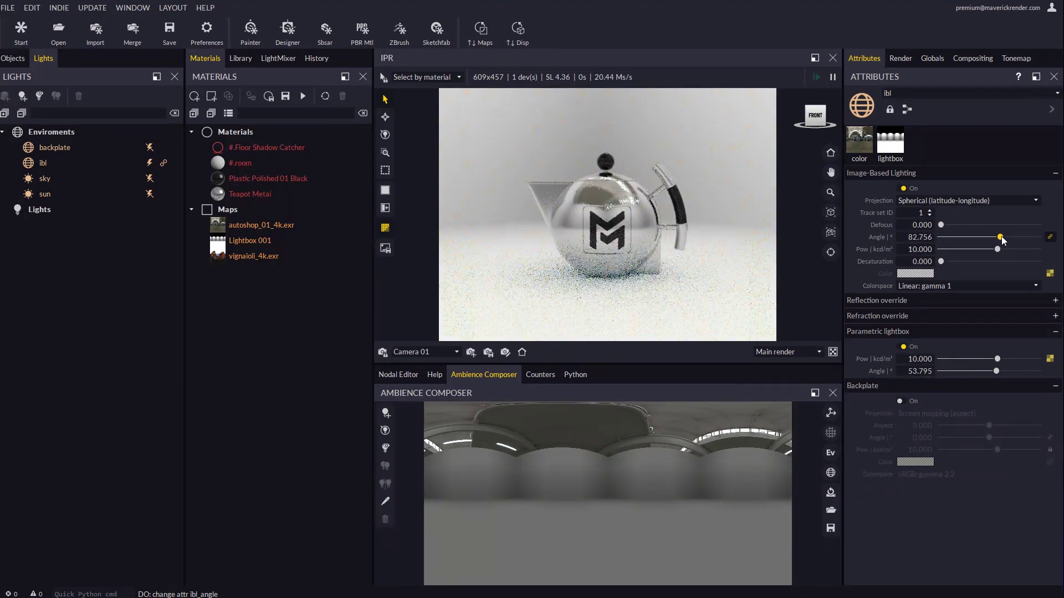
- Set the lightbox's ceiling distance to about 1.249 m and rotate the ambience to an image-based lighting angle of about 270.7°
left_click(1049, 360)
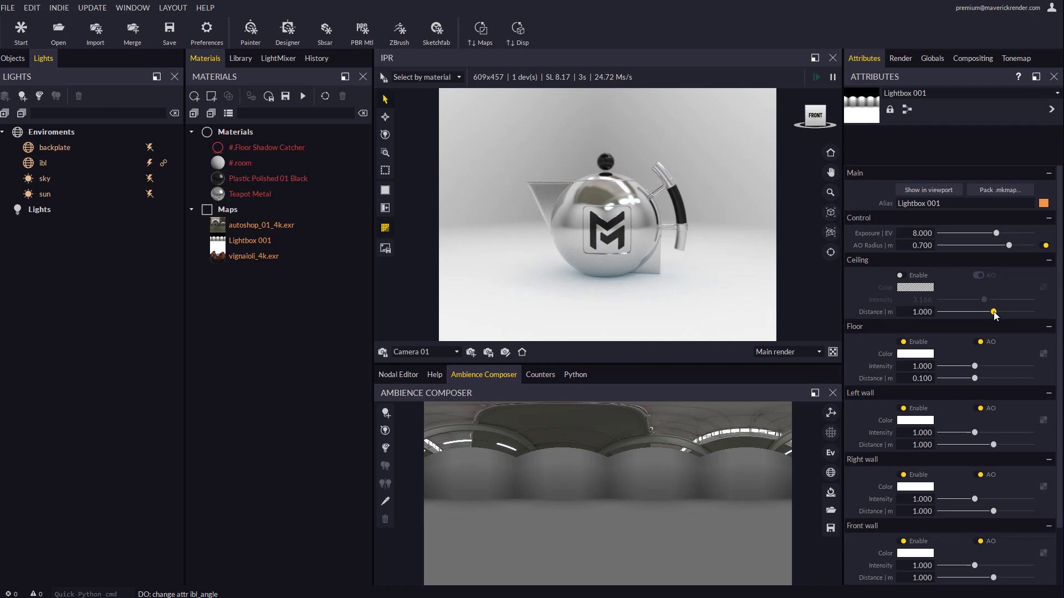
left_click_drag(994, 312, 996, 313)
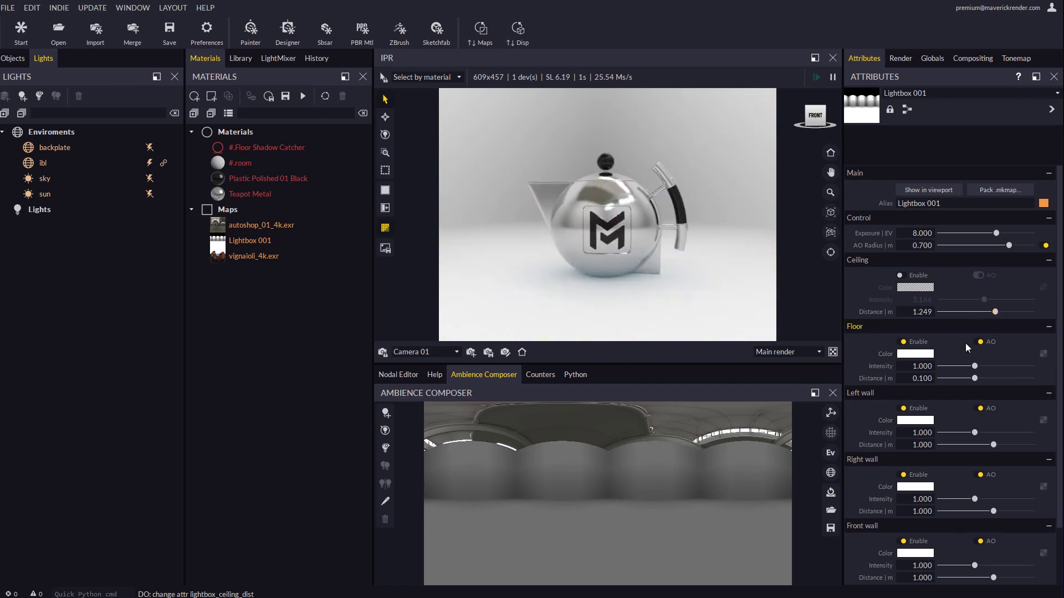
left_click(830, 473)
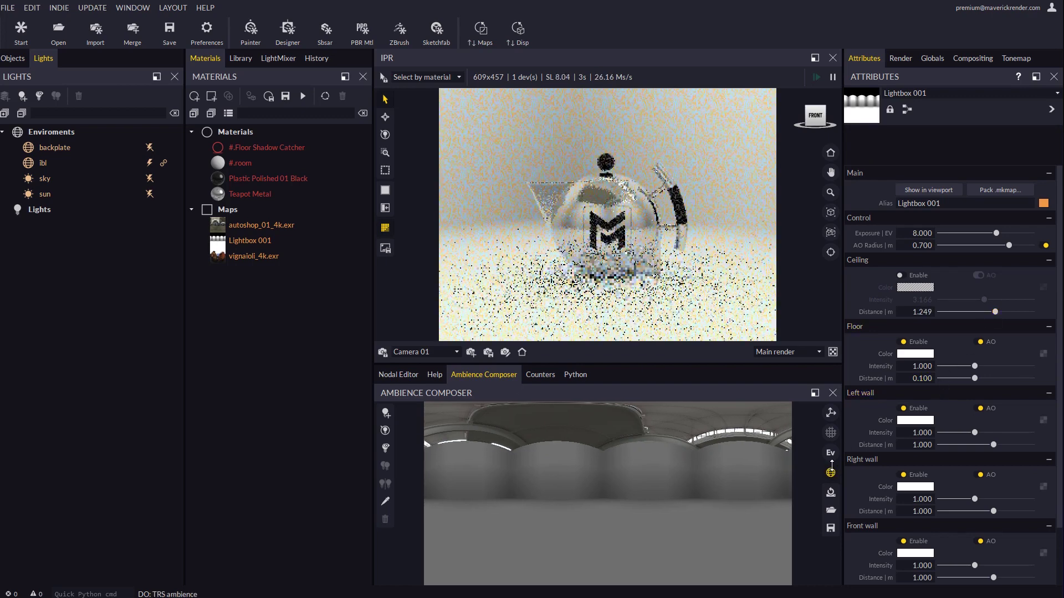
left_click_drag(840, 405, 854, 293)
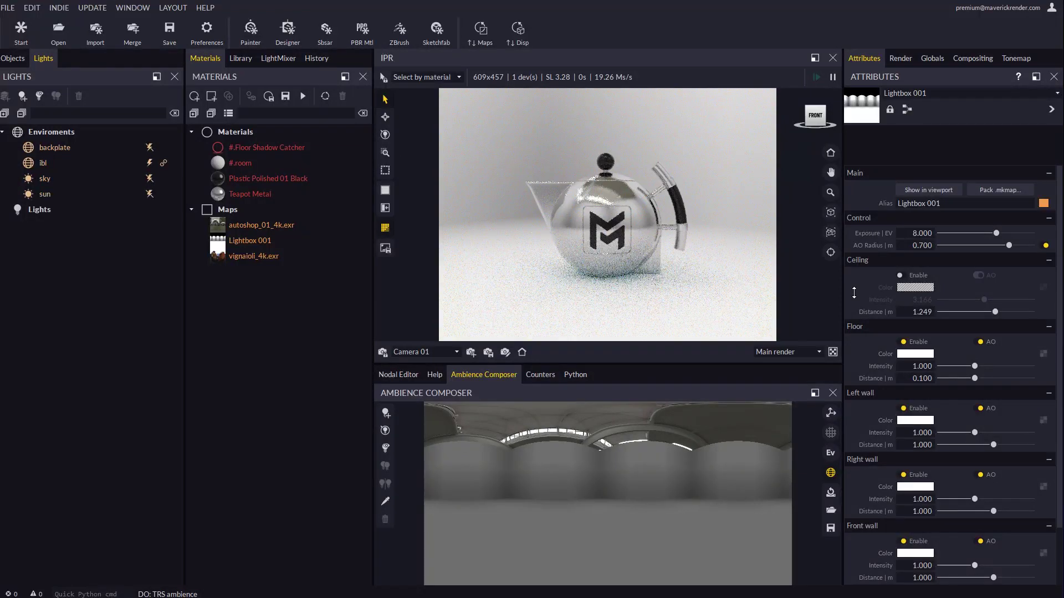
- In the ibl attributes, set the image-based lighting power to about 34.1 and the parametric lightbox power to about 8.93 kcd/m²
left_click(1052, 109)
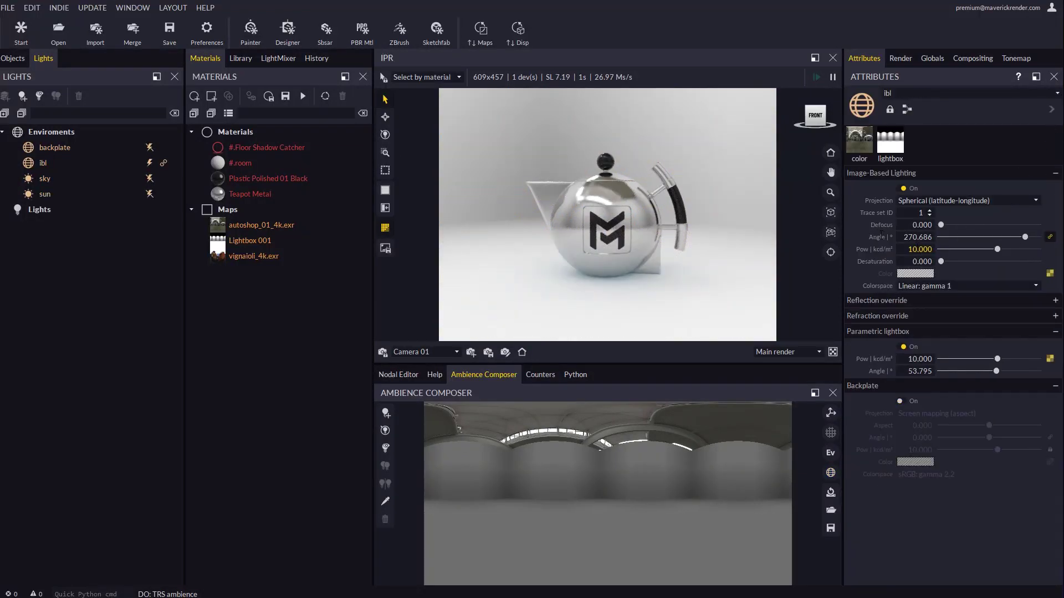
left_click_drag(998, 249, 1007, 250)
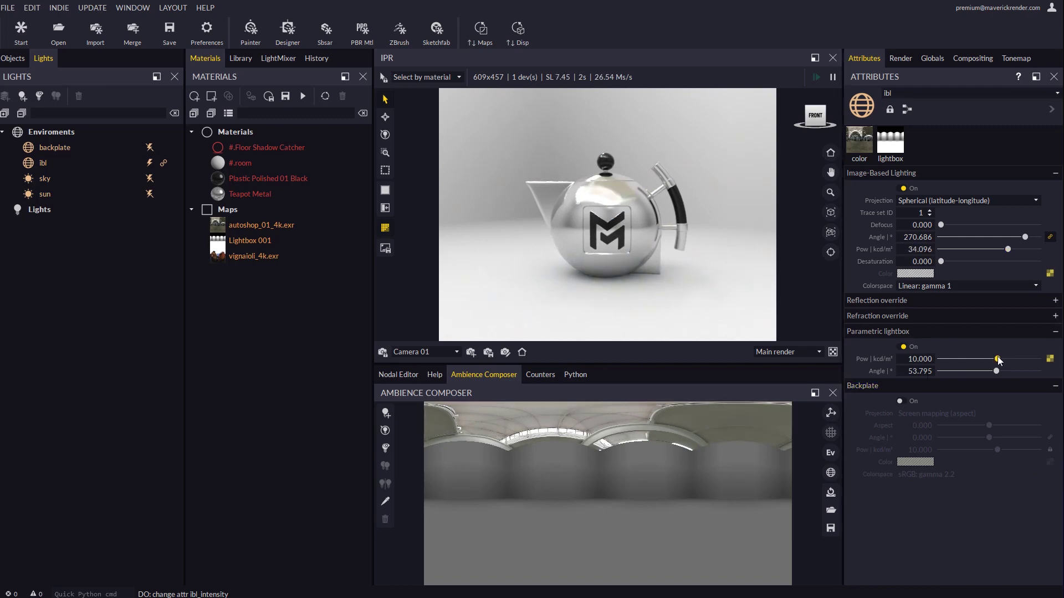
left_click_drag(998, 360, 998, 359)
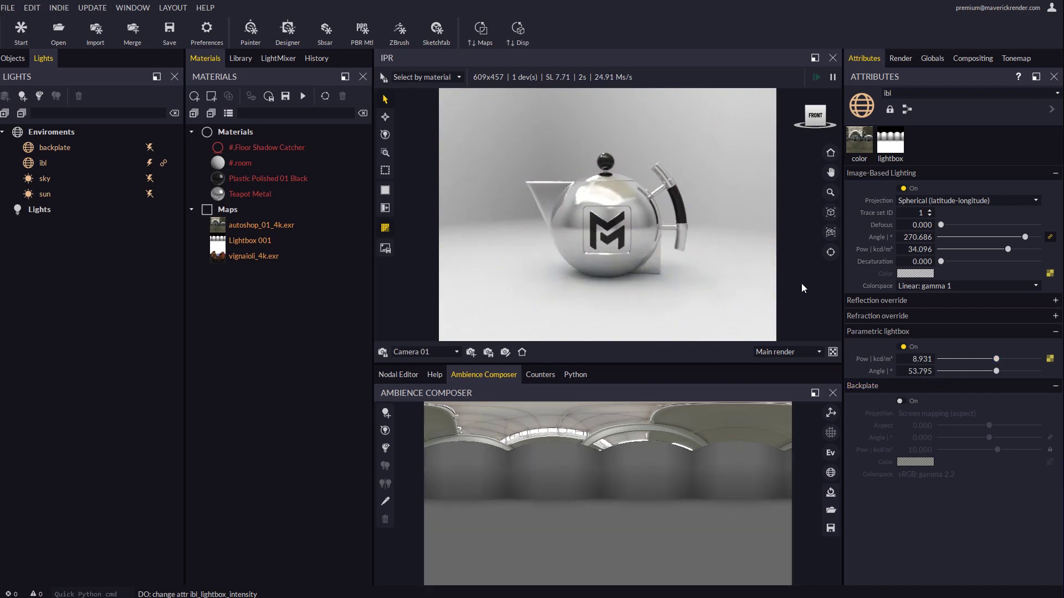
- Browse the library's general Lightbox ambiences, including Gradient, and load the first Wall preset into the scene
left_click(251, 59)
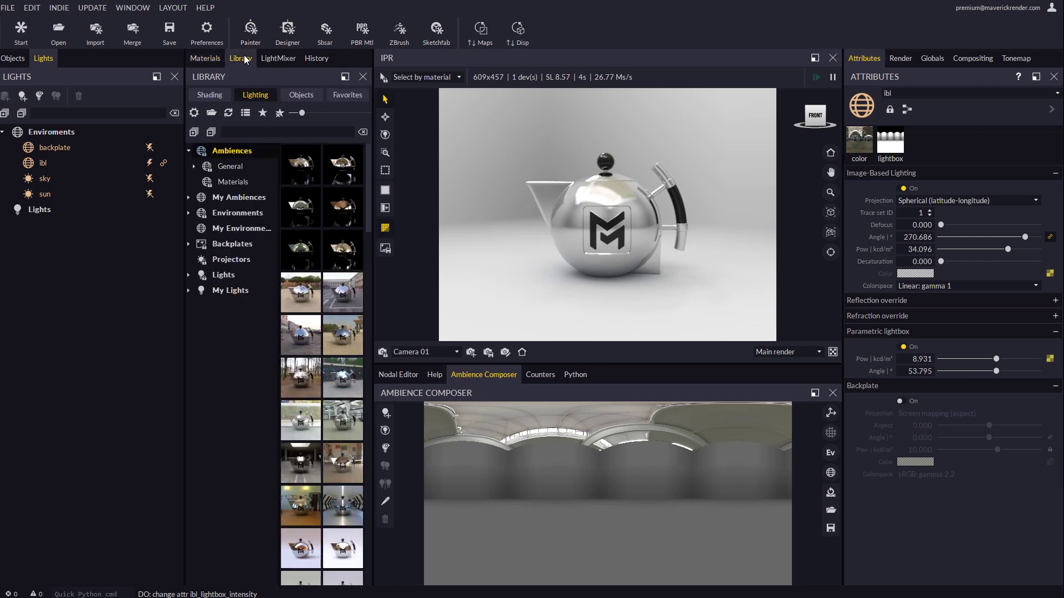
left_click(195, 167)
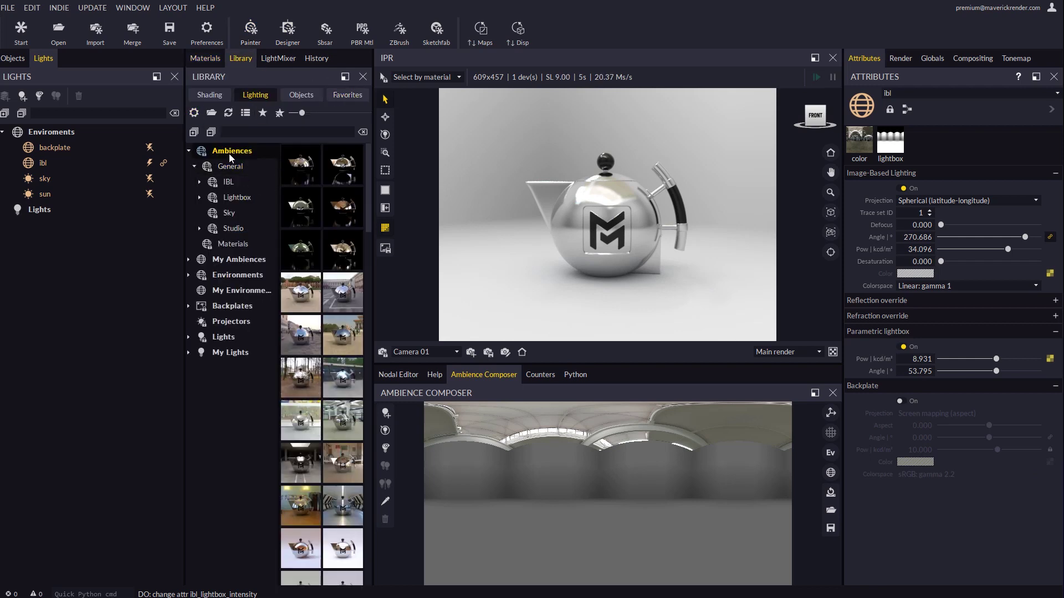
left_click(195, 198)
left_click(198, 196)
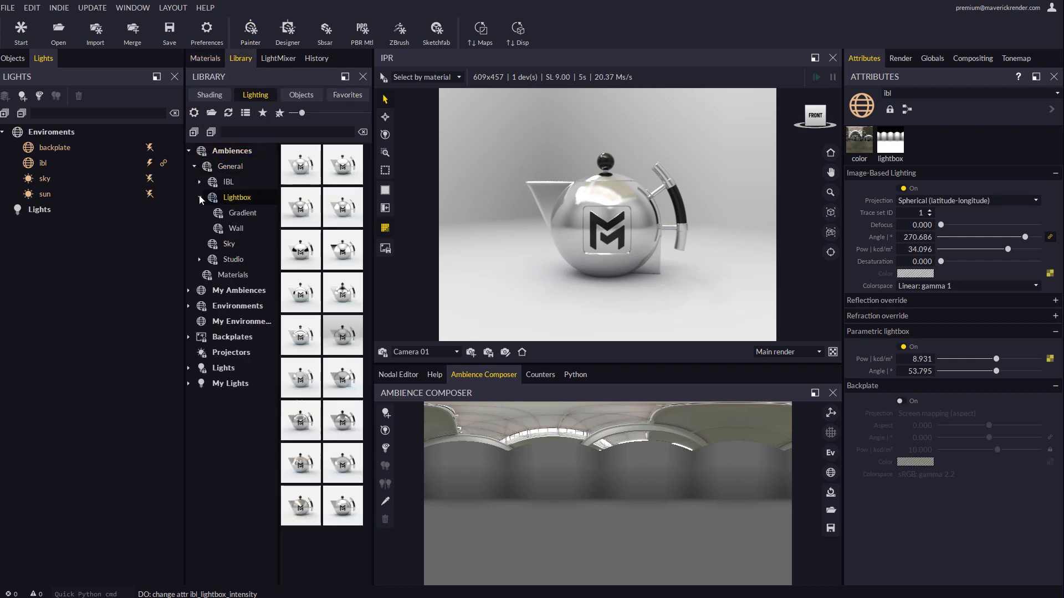
left_click(248, 214)
left_click(240, 229)
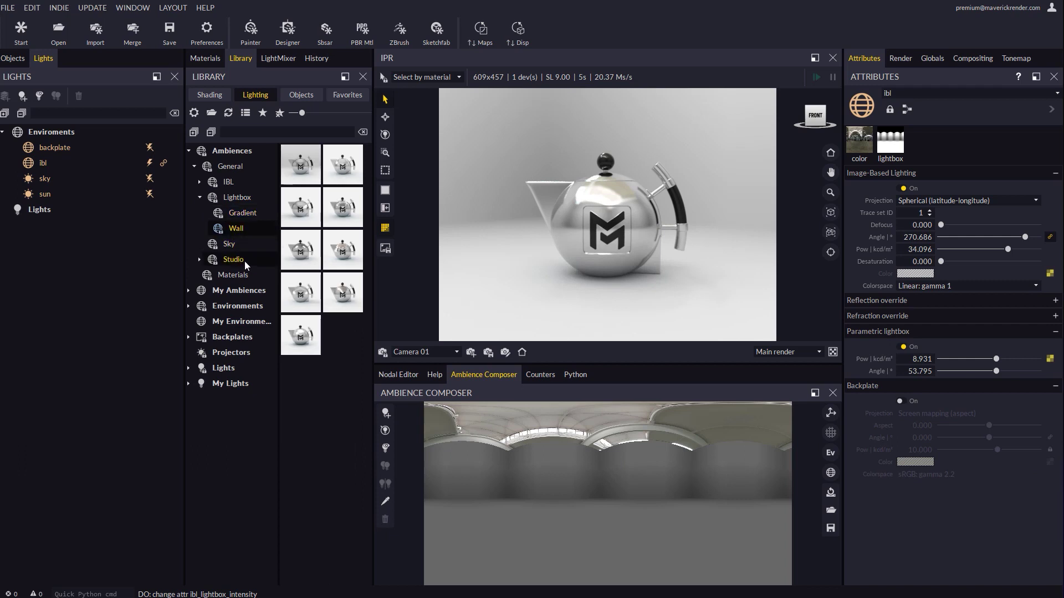
double_click(301, 164)
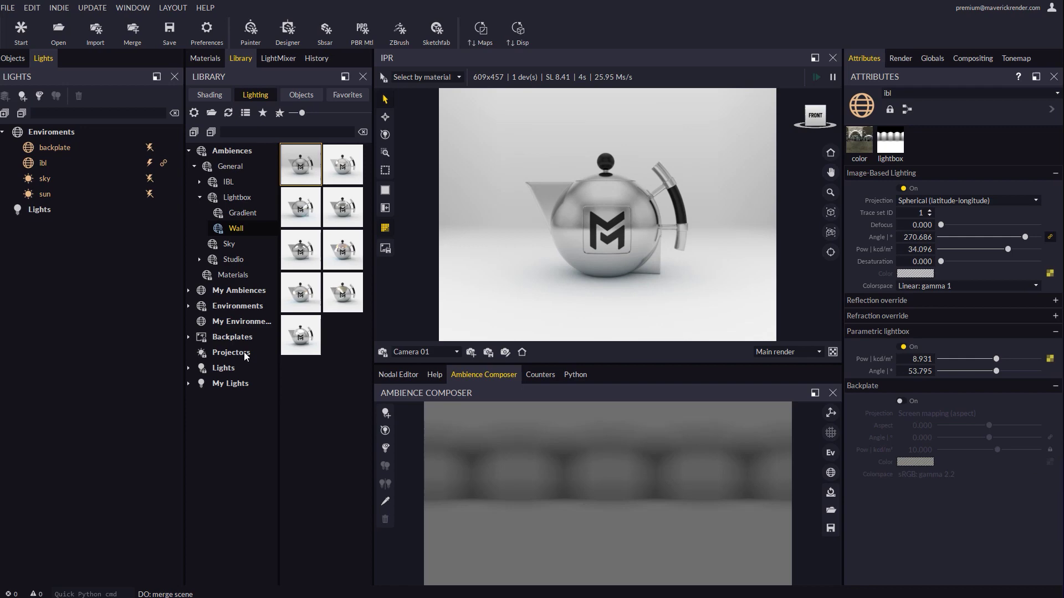
- Add the second square light preset from the library's Lights, place its highlight on the upper teapot body, and exit the Normalight tool
left_click(225, 368)
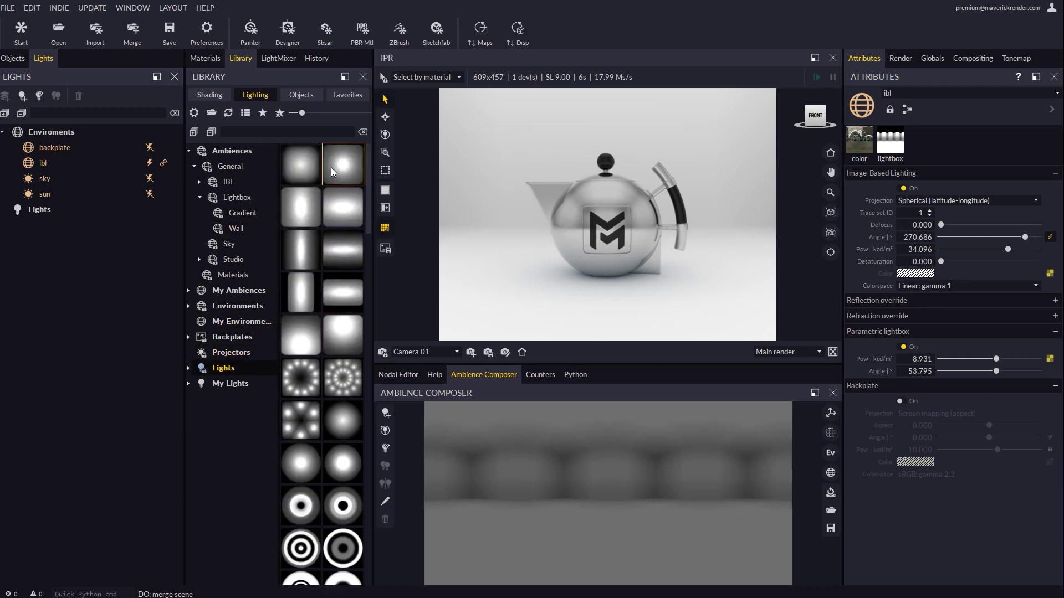
left_click_drag(331, 168, 571, 205)
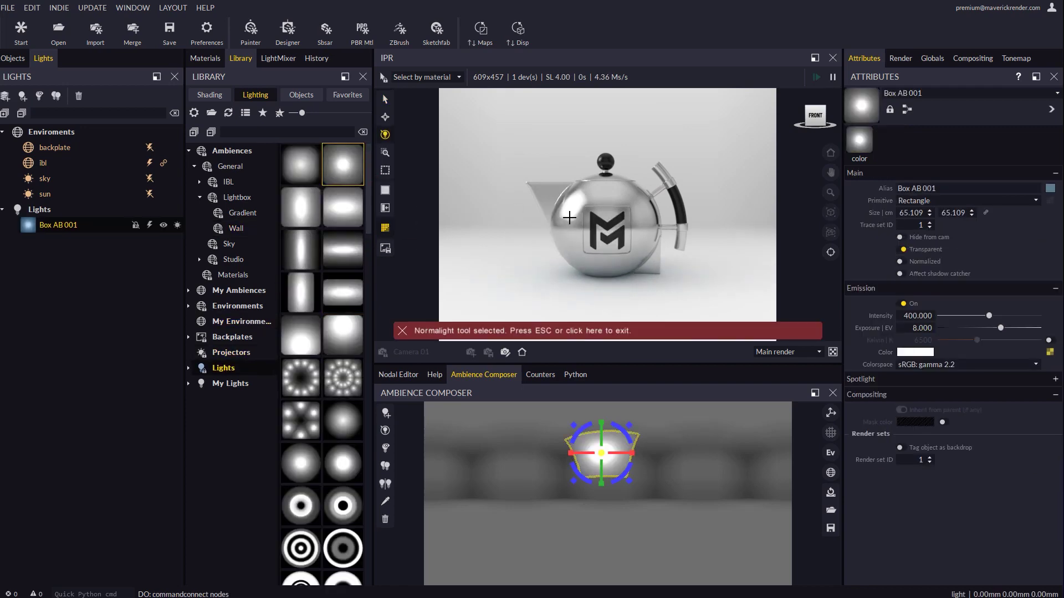
left_click(590, 196)
left_click(547, 329)
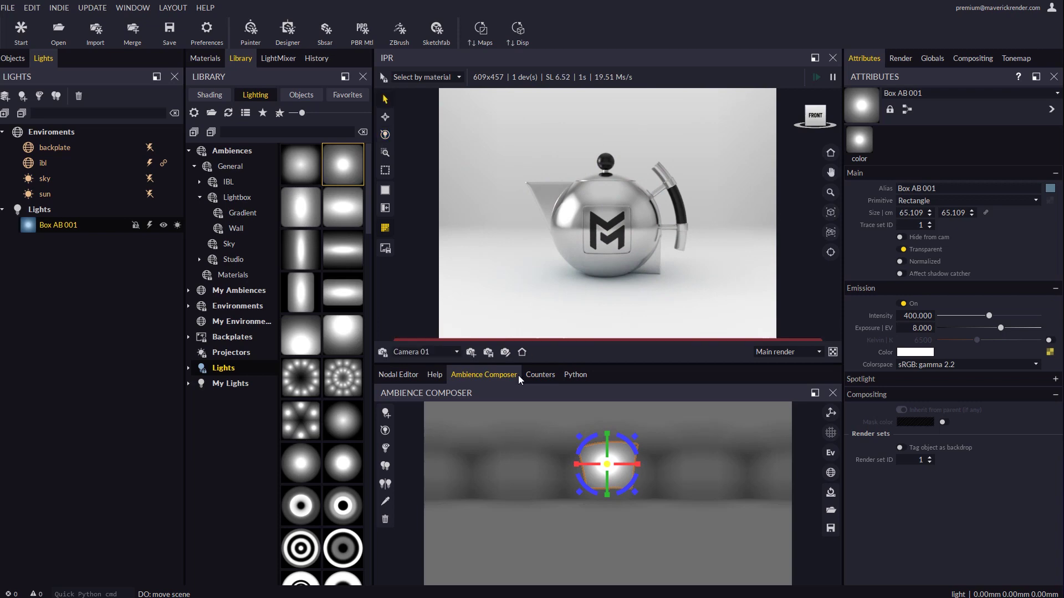
- Apply the sixth Wall lightbox ambience from the library to the scene and rotate the ambience
left_click(236, 229)
left_click_drag(342, 250, 547, 295)
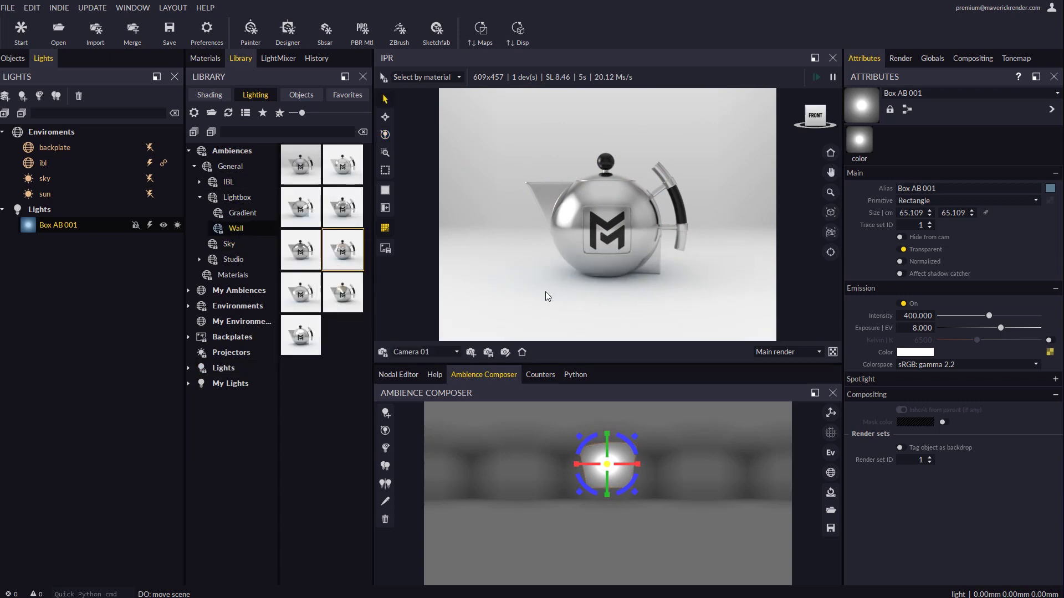
left_click_drag(830, 473, 856, 377)
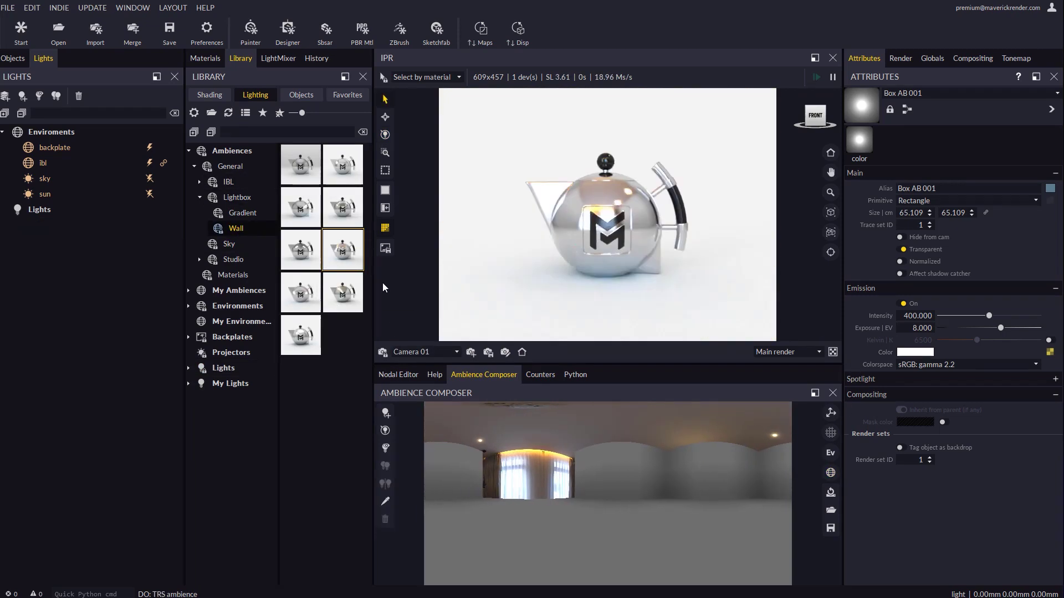
- Apply the fourth and finally the ninth Wall lightbox ambience from the library to the teapot scene
left_click_drag(343, 208, 572, 299)
left_click_drag(301, 339, 543, 282)
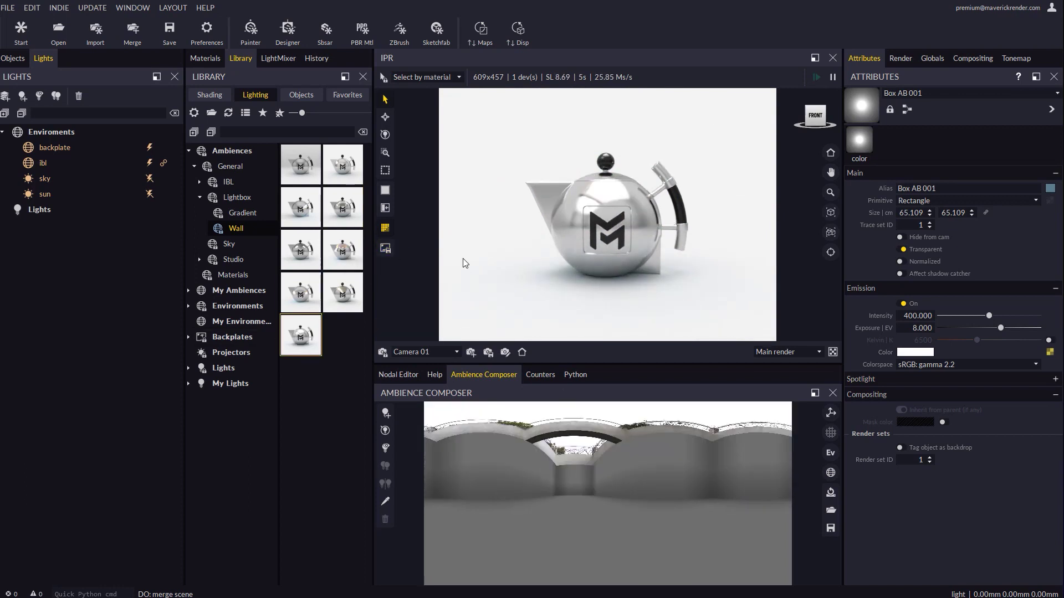
- Disconnect the ibl's current lightbox, connect a newly created lightbox node in its place, and enable its back wall
left_click(1050, 359)
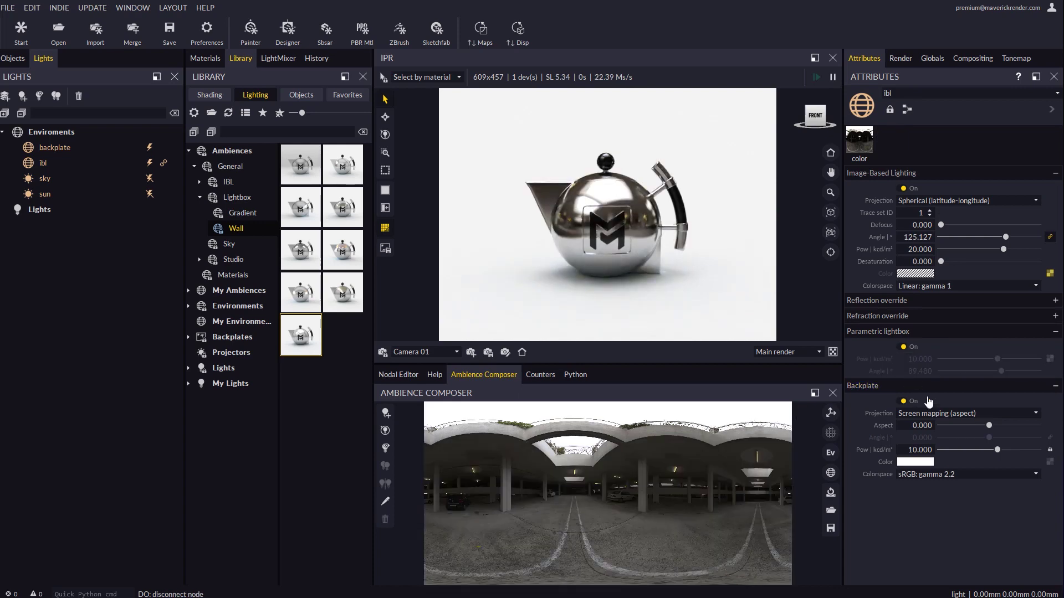
left_click(1050, 359)
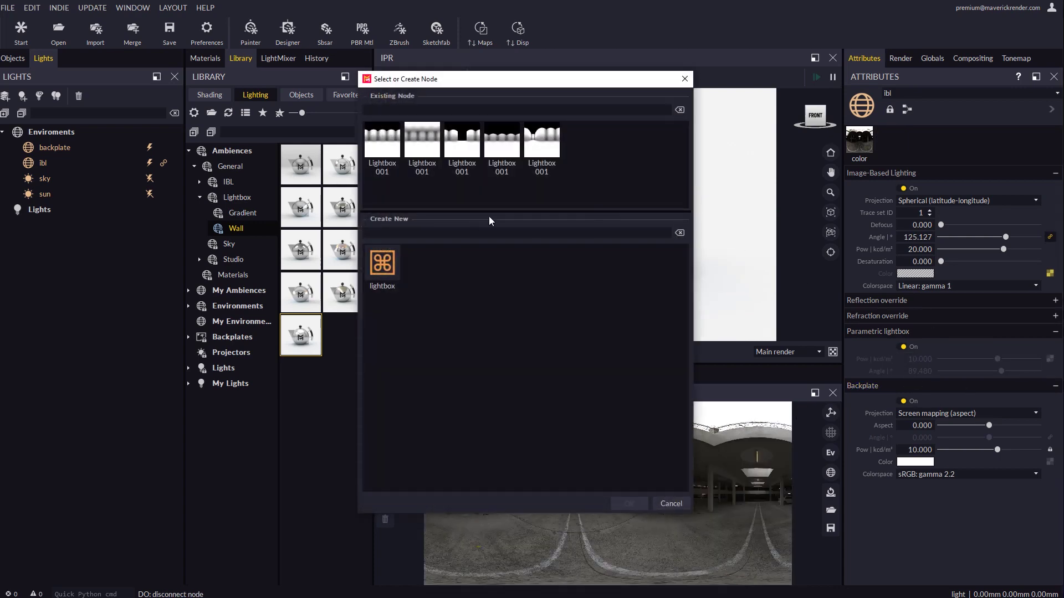
double_click(375, 269)
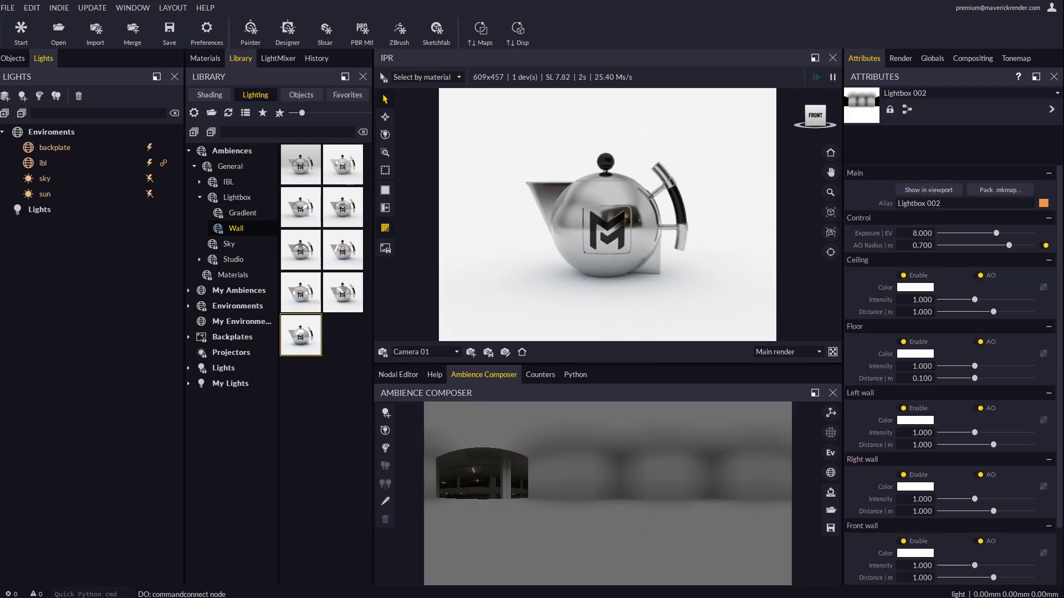
scroll(1059, 511, "down", 2)
left_click(903, 542)
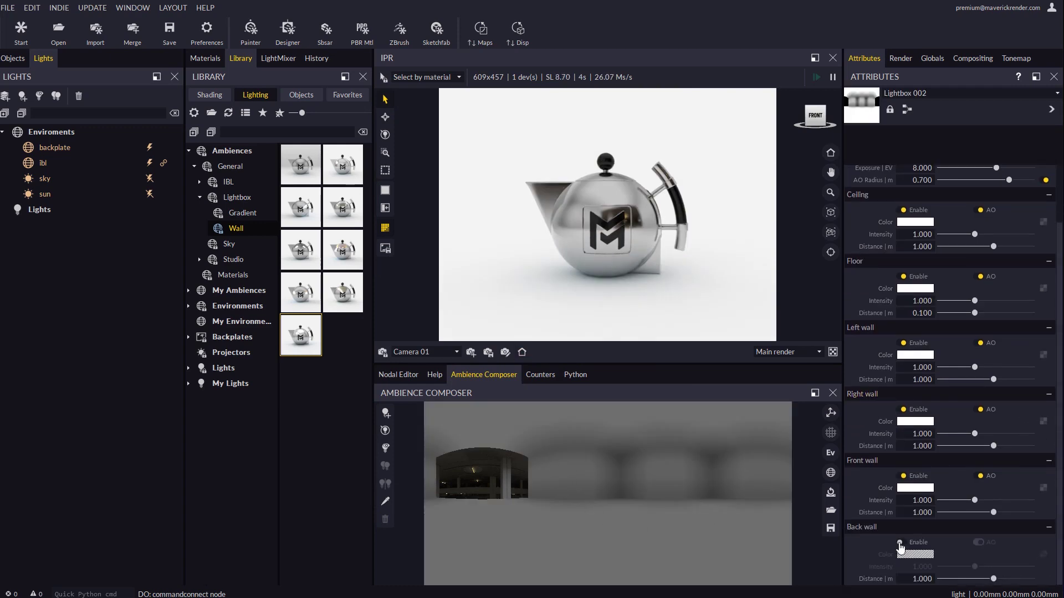
- Load Lightbox 002 in the Nodal Editor and connect the library's second light preset to its ceiling, left, right, front and back inputs
left_click(399, 375)
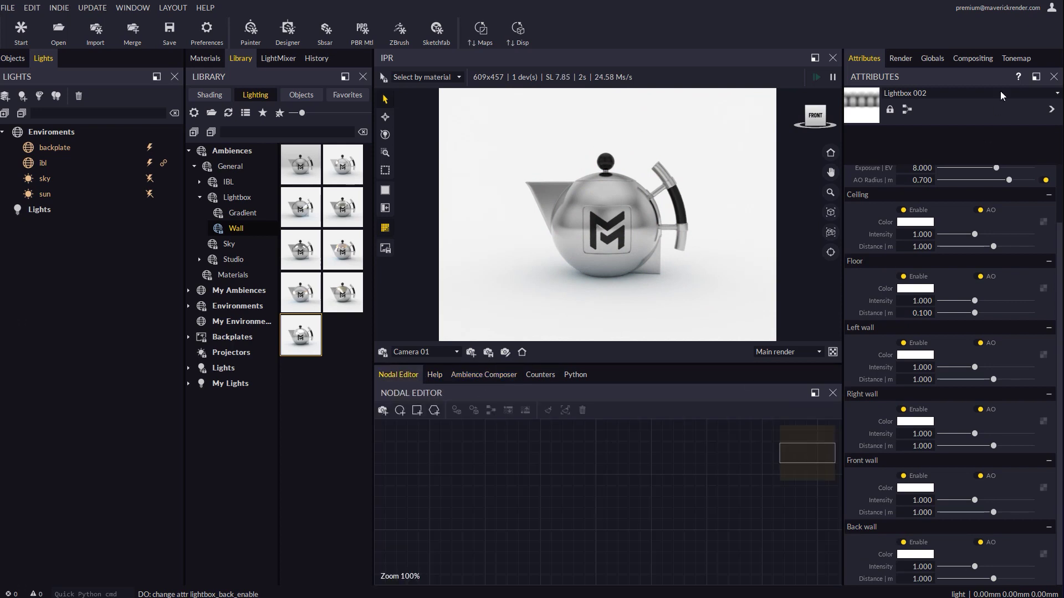
left_click(906, 109)
left_click(223, 368)
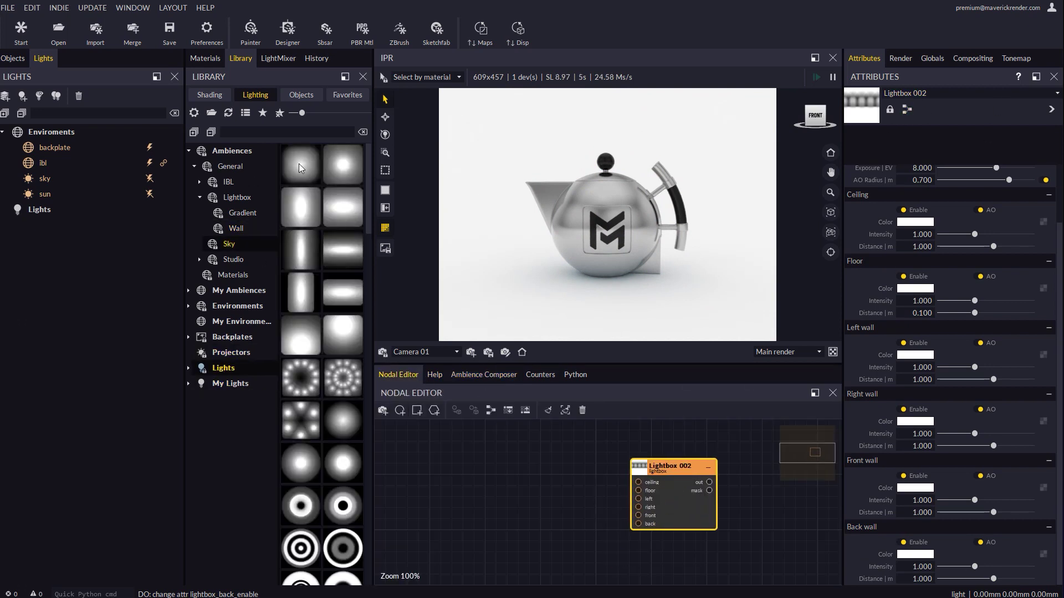
left_click_drag(344, 173, 638, 482)
scroll(633, 488, "up", 3)
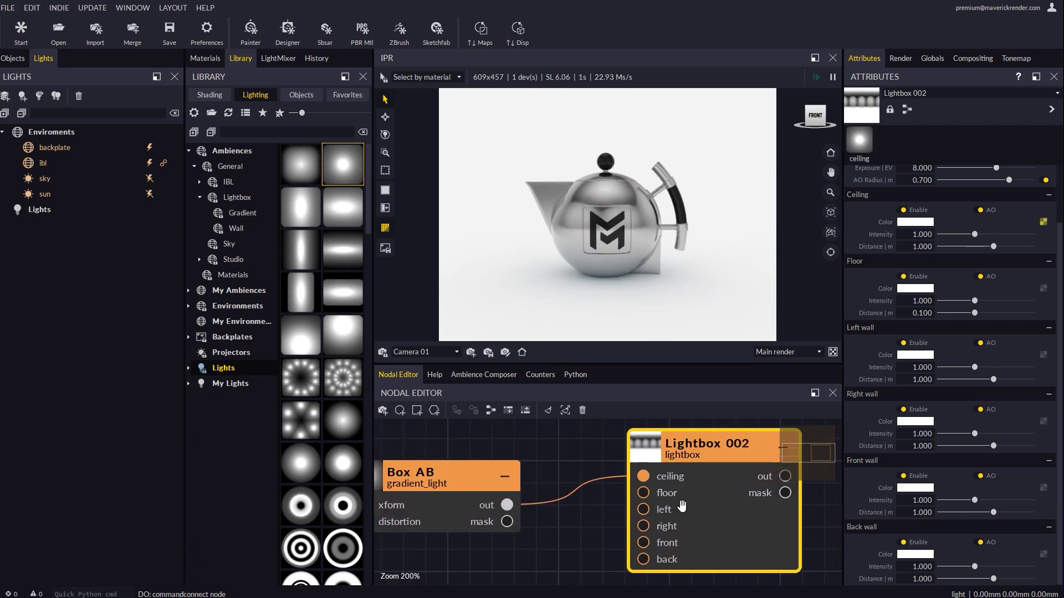
scroll(681, 505, "down", 1)
scroll(674, 491, "up", 1)
left_click_drag(514, 503, 651, 507)
left_click_drag(514, 503, 652, 557)
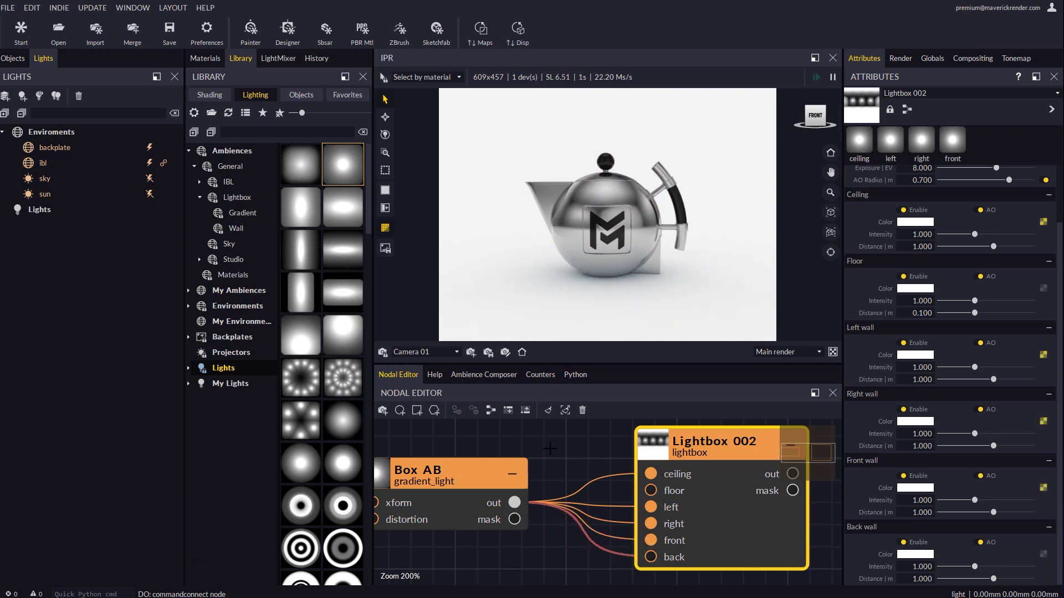
- Return to the Ambience Composer, open the ibl's connected lightbox attributes, and turn off its ambient occlusion (AO Radius)
left_click(484, 375)
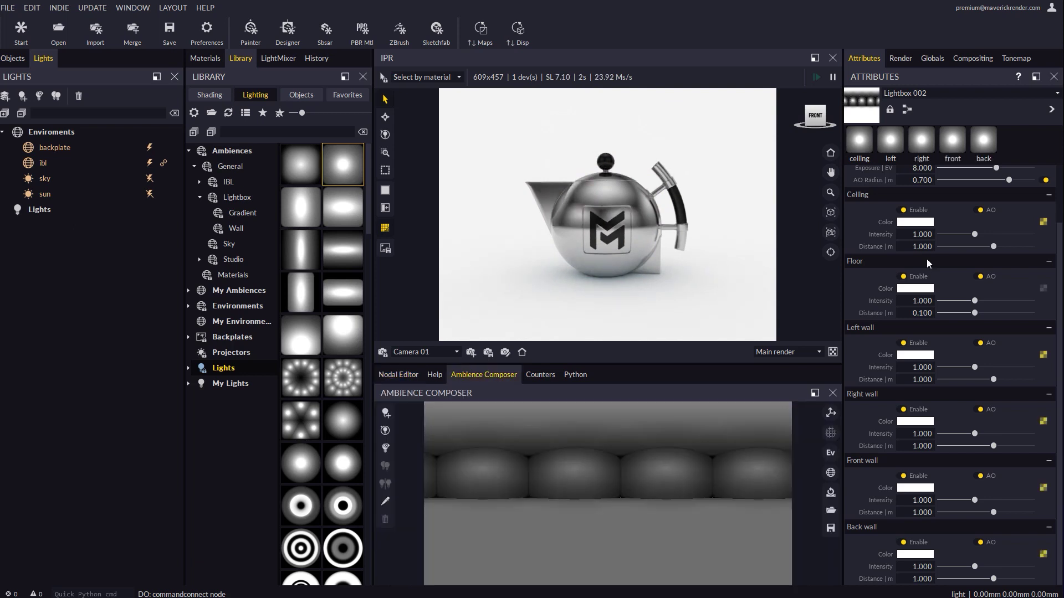
left_click(667, 453)
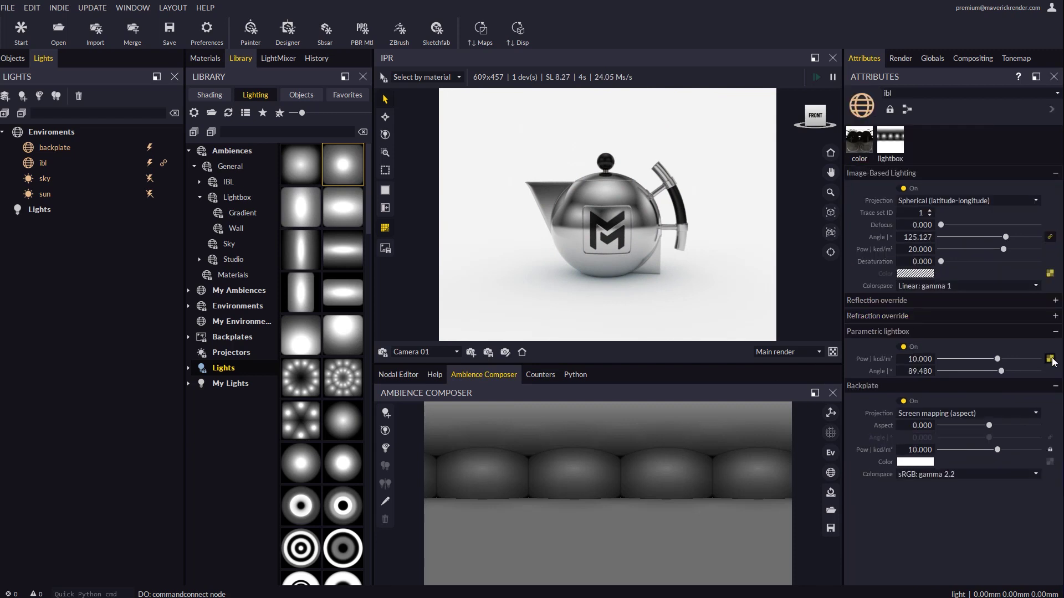
left_click(1050, 359)
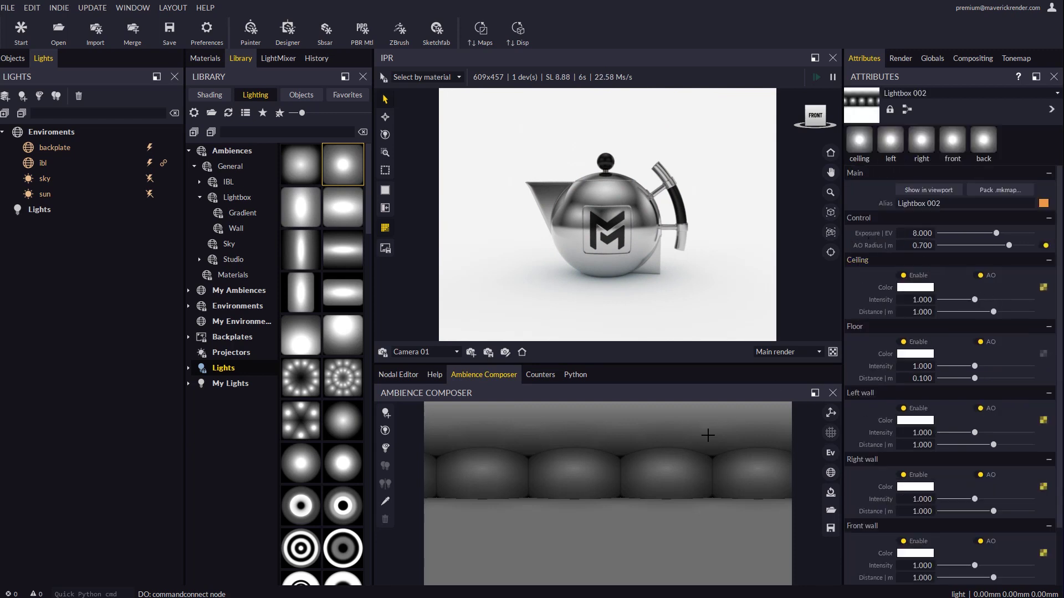
left_click(1046, 247)
left_click(975, 366)
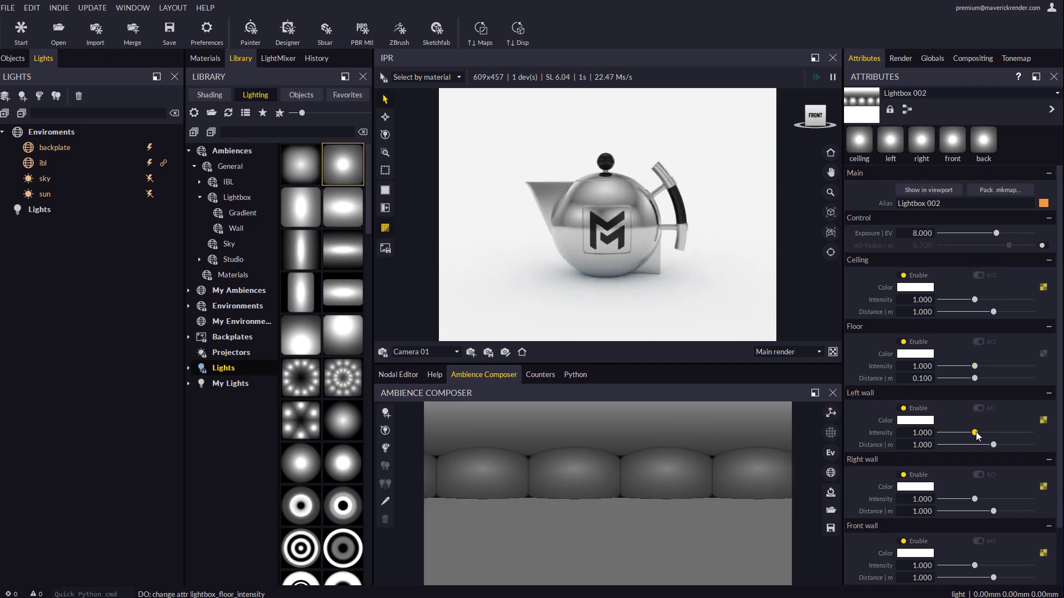
- Set the lightbox's left wall intensity to about 8.28 and right wall intensity to about 13.38, and rotate the ambience
left_click(993, 433)
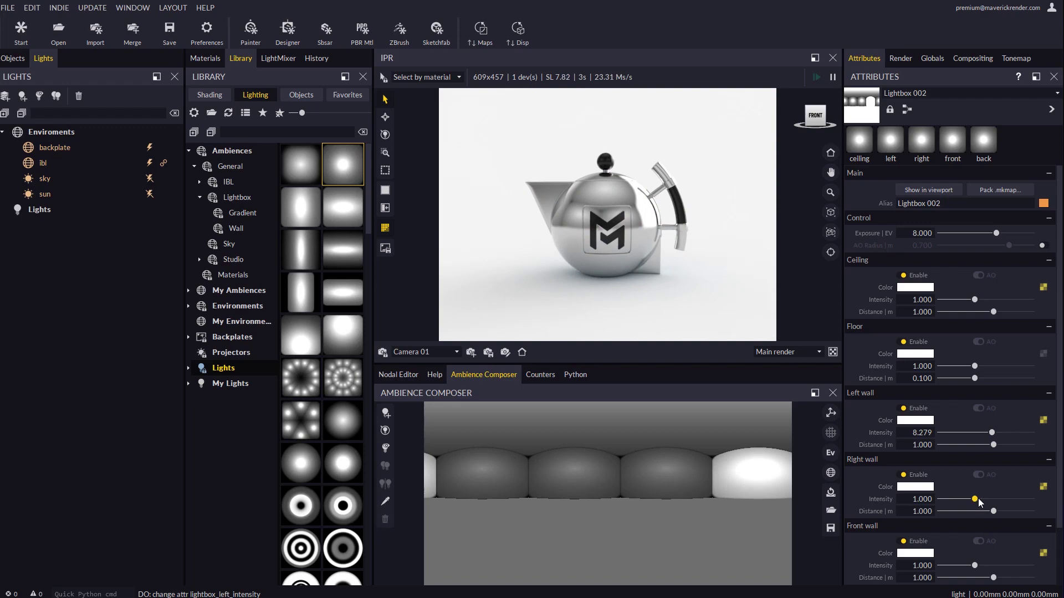
left_click_drag(978, 500, 996, 500)
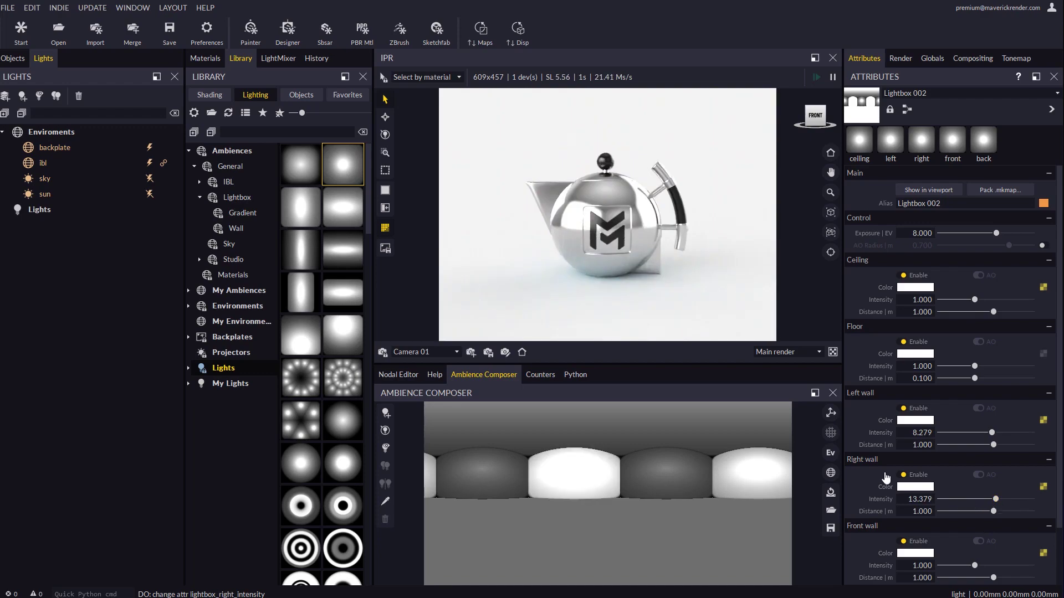
left_click_drag(831, 473, 665, 267)
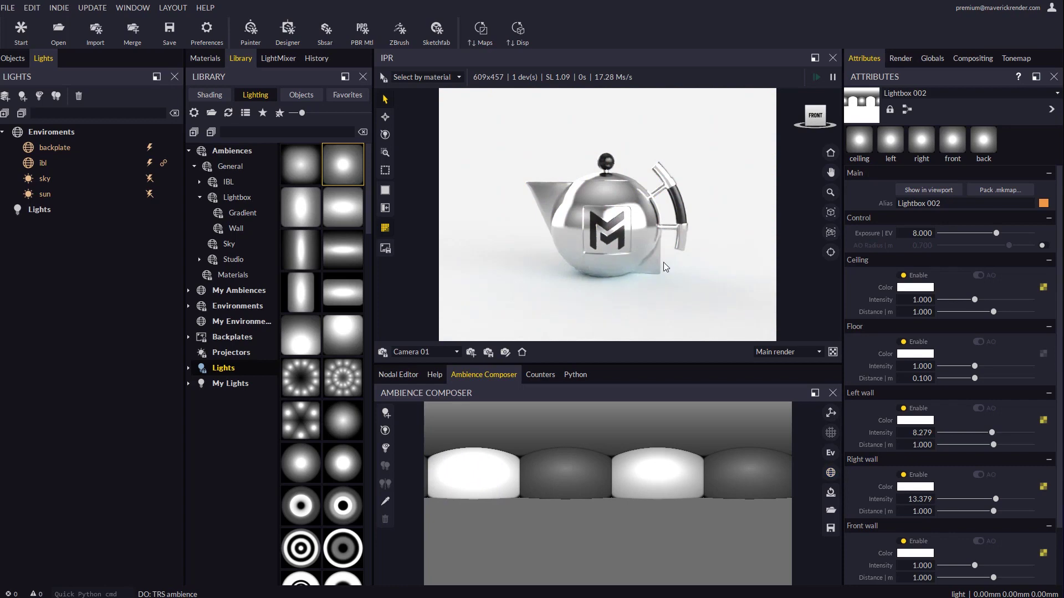
- Try the first, fourth, fifth and eighth Gradient lightbox ambiences in turn on the teapot scene, and rotate the last one
left_click(240, 214)
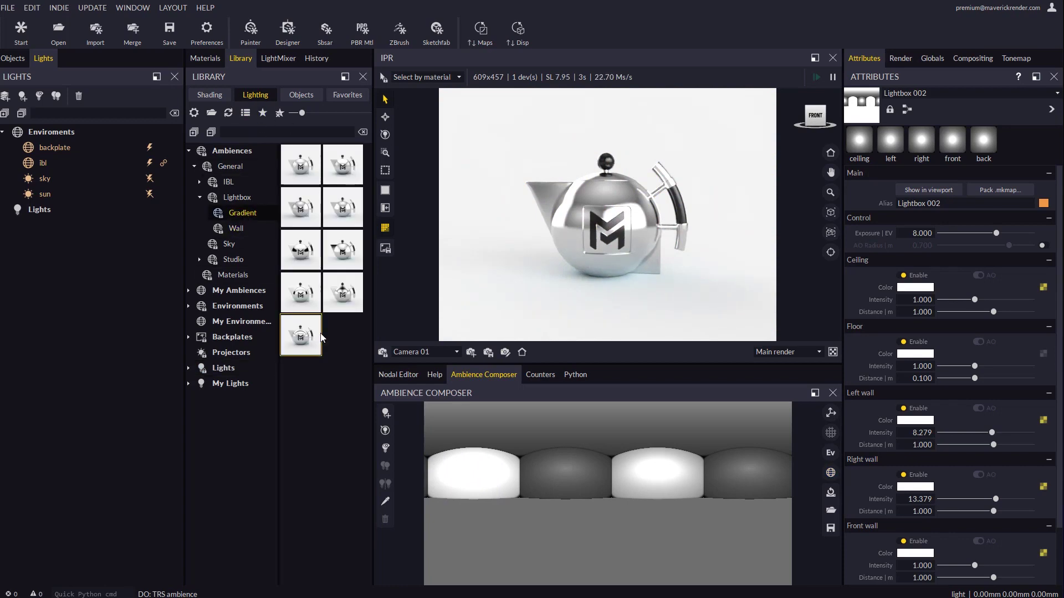
left_click_drag(300, 171, 606, 287)
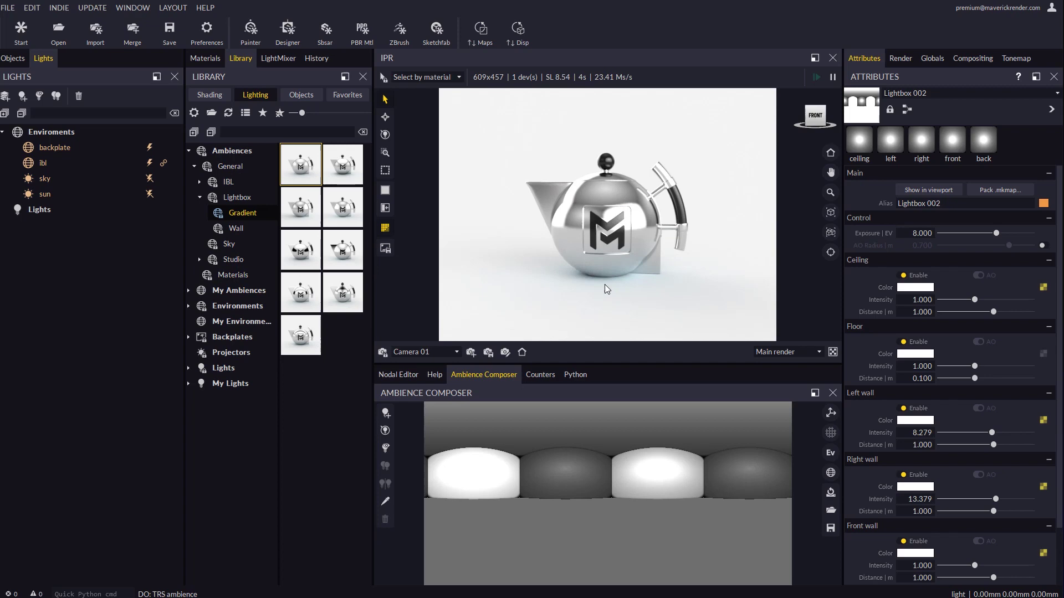
left_click_drag(339, 219, 575, 278)
left_click_drag(301, 250, 561, 286)
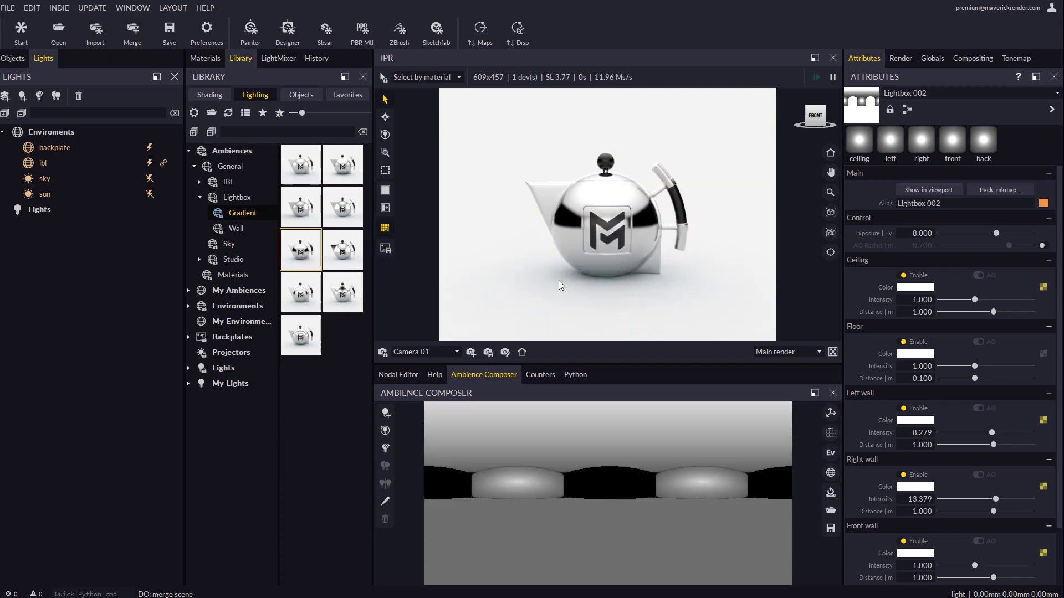
left_click_drag(343, 294, 586, 325)
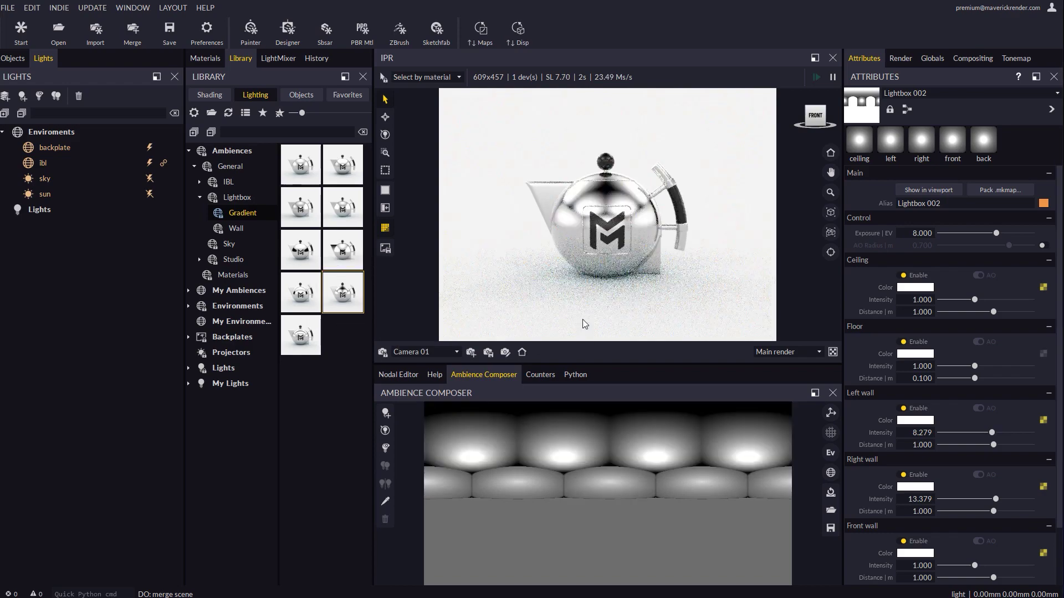
left_click_drag(831, 474, 847, 447)
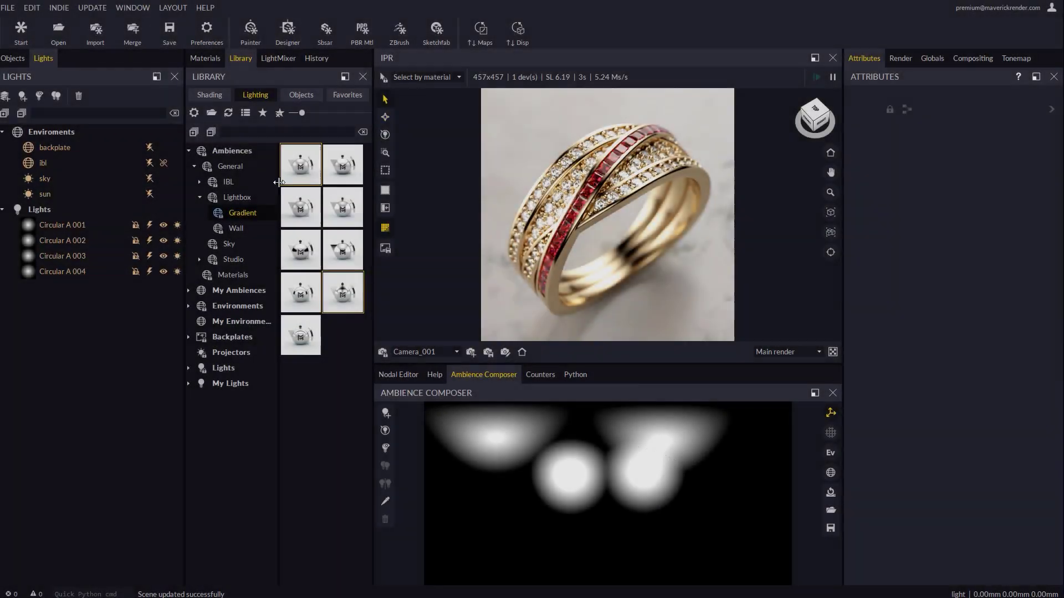
- Apply the sixth Wall lightbox ambience to the ring scene and rotate the ambience
left_click(235, 227)
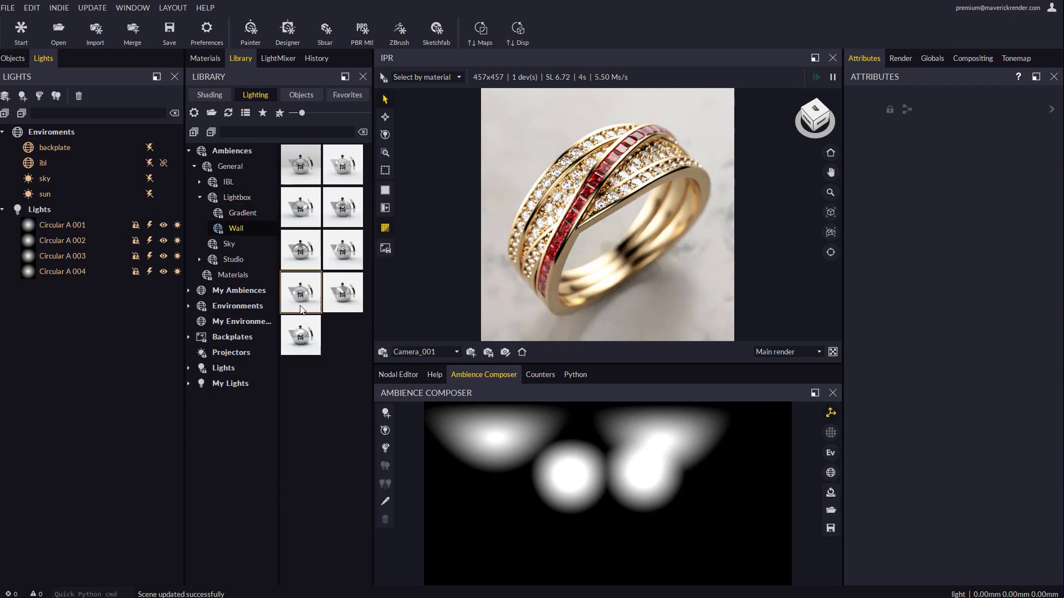
left_click_drag(349, 256, 591, 252)
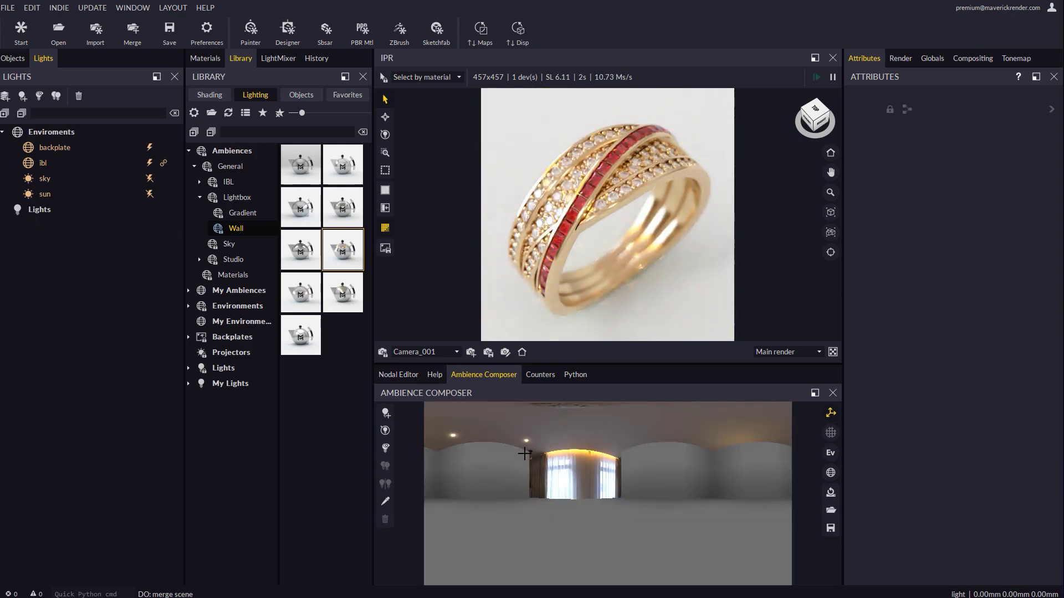
left_click_drag(831, 474, 858, 470)
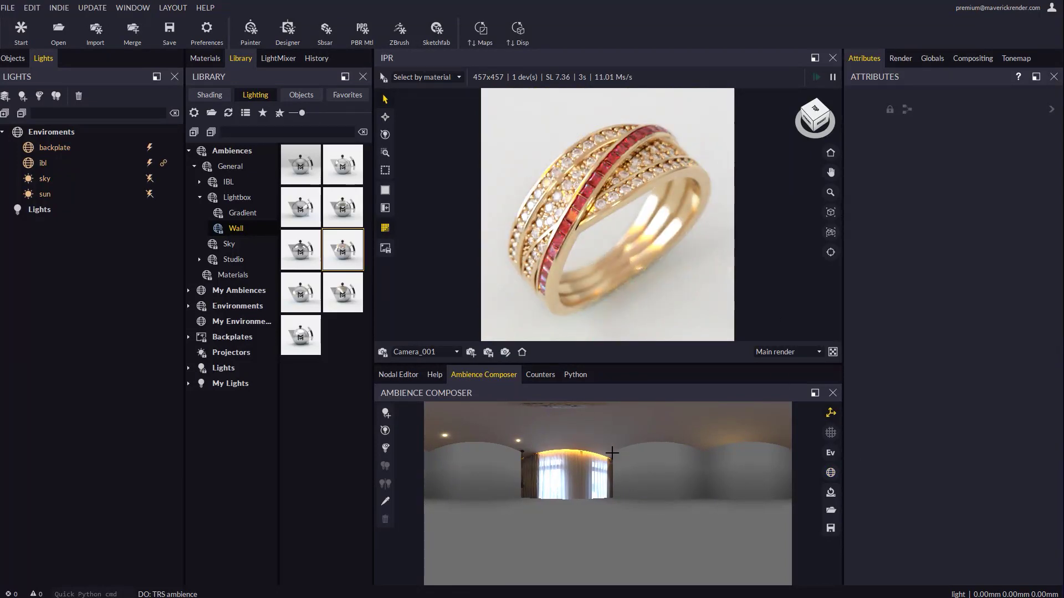
- Select the ibl environment and switch its parametric lightbox off and back on to compare the ring's lighting
left_click(707, 447)
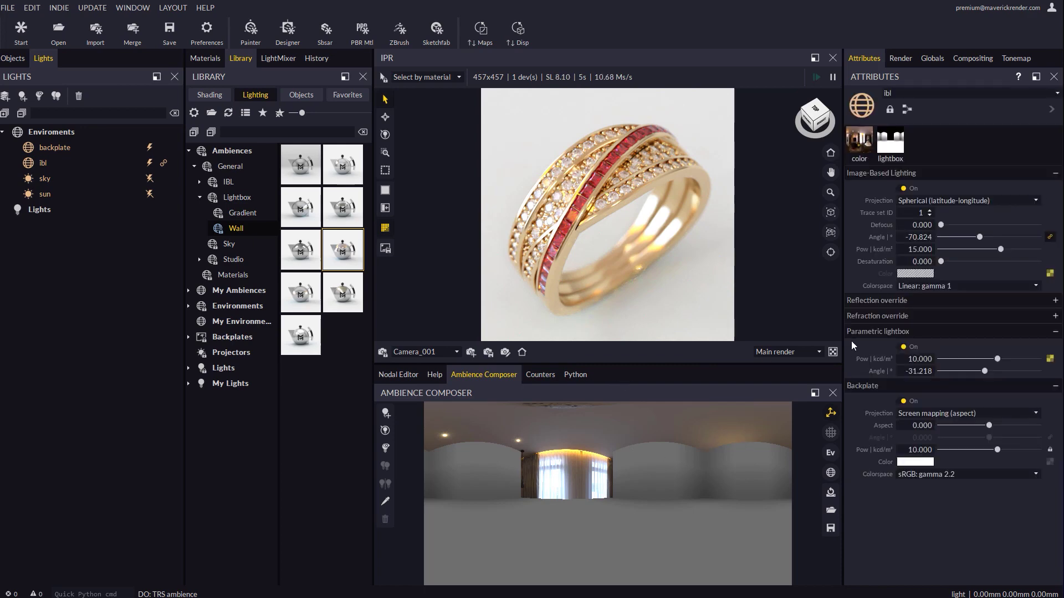
left_click(903, 348)
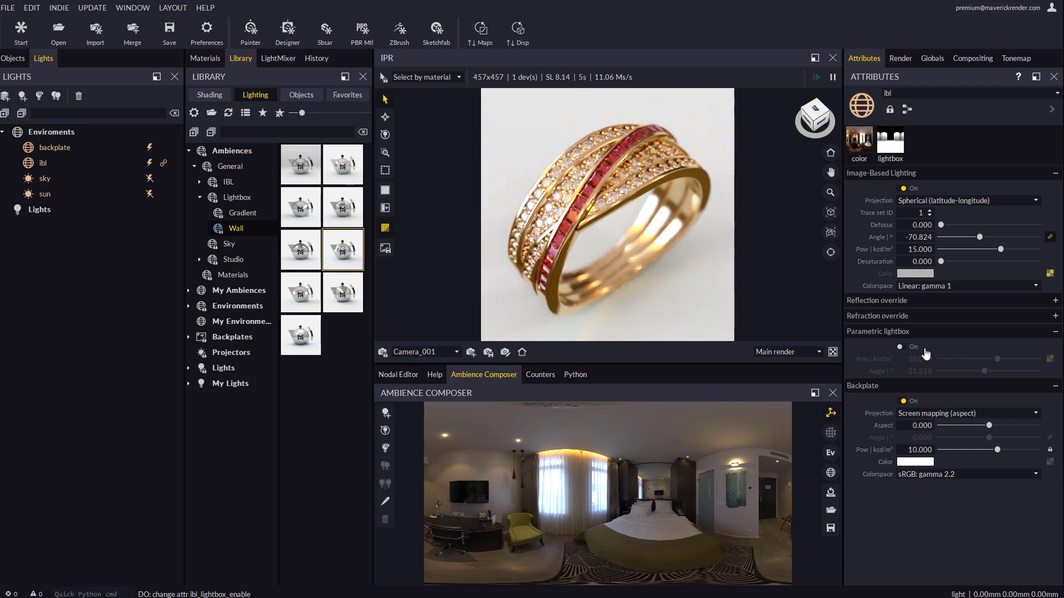
left_click(901, 348)
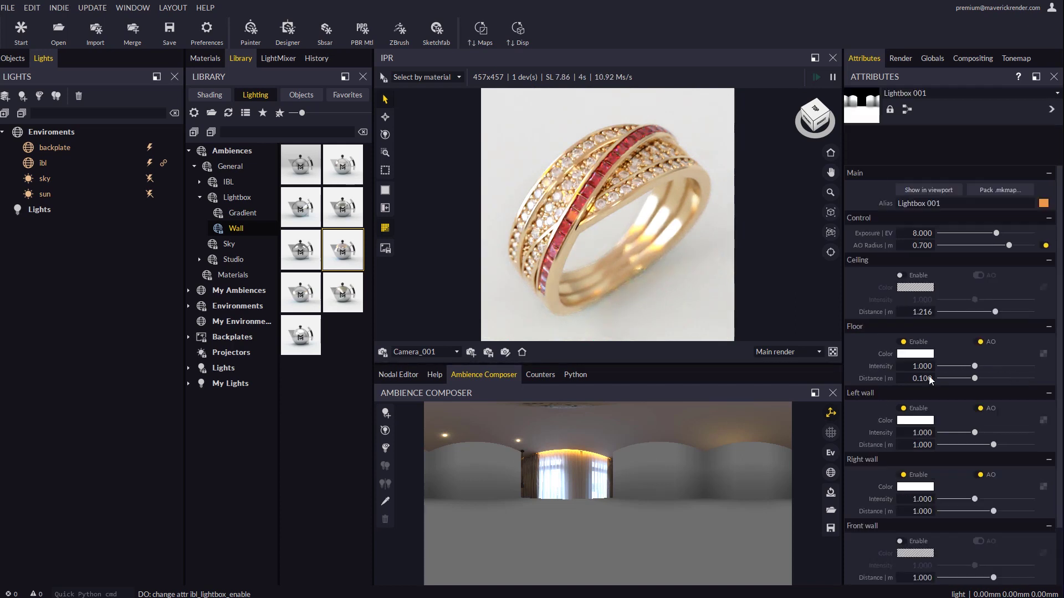
- Set Lightbox 001's left wall distance to about 0.296 m and intensity to about 3.63, and rotate the ambience
left_click_drag(993, 445, 987, 436)
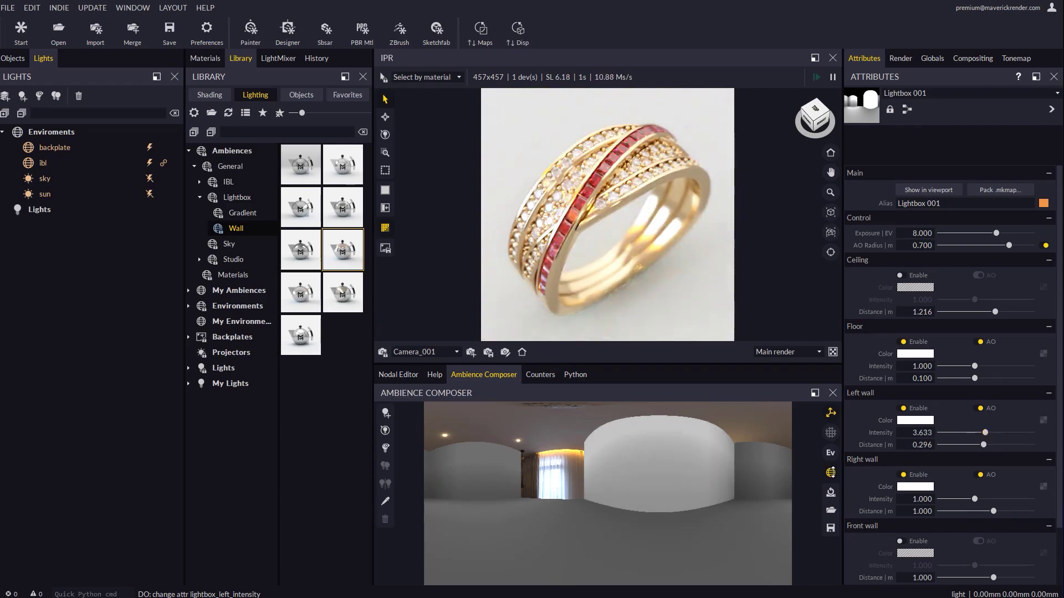
left_click_drag(831, 473, 994, 474)
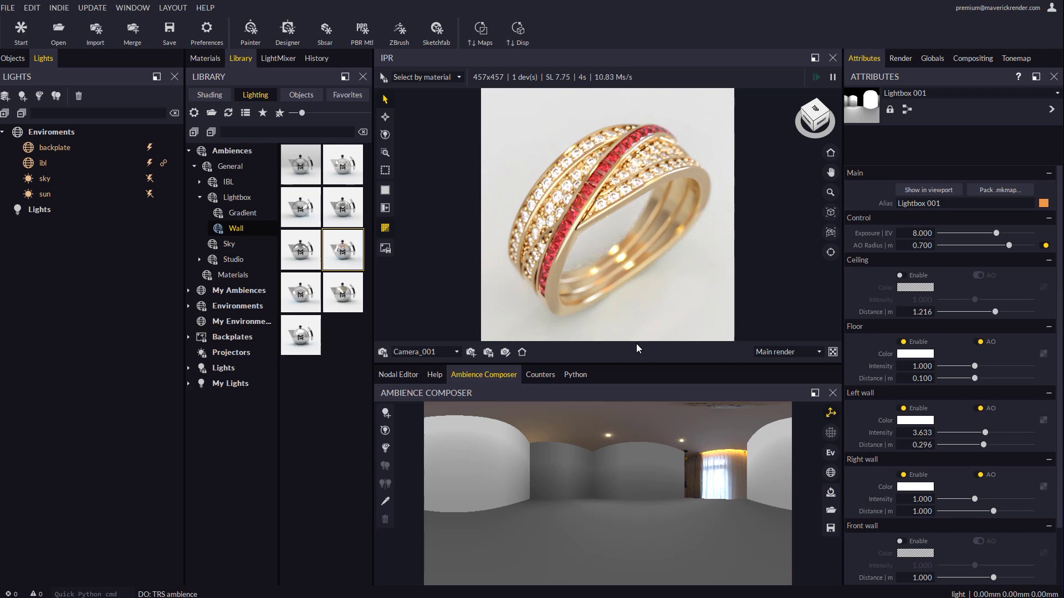
- Apply the fifth Wall lightbox ambience to the ring scene and toggle the ibl's parametric lightbox off and back on for comparison
left_click_drag(300, 250, 590, 322)
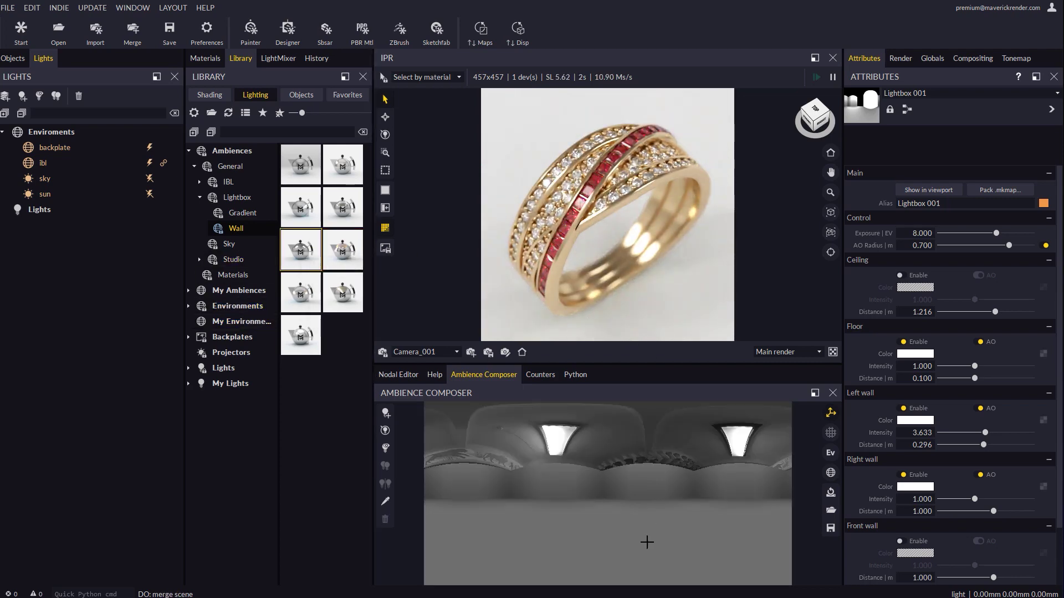
left_click(648, 479)
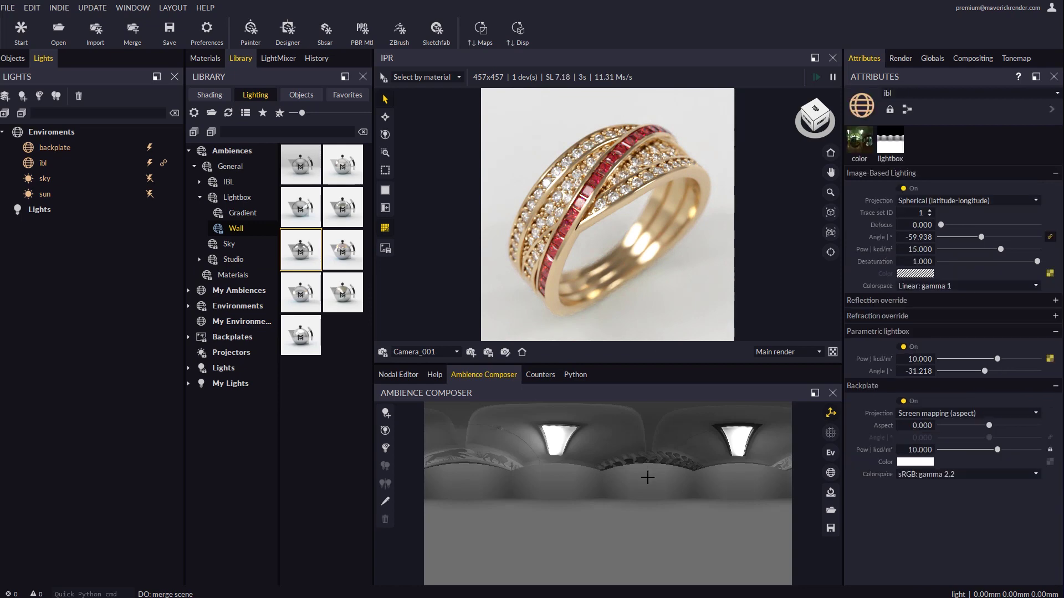
left_click(904, 347)
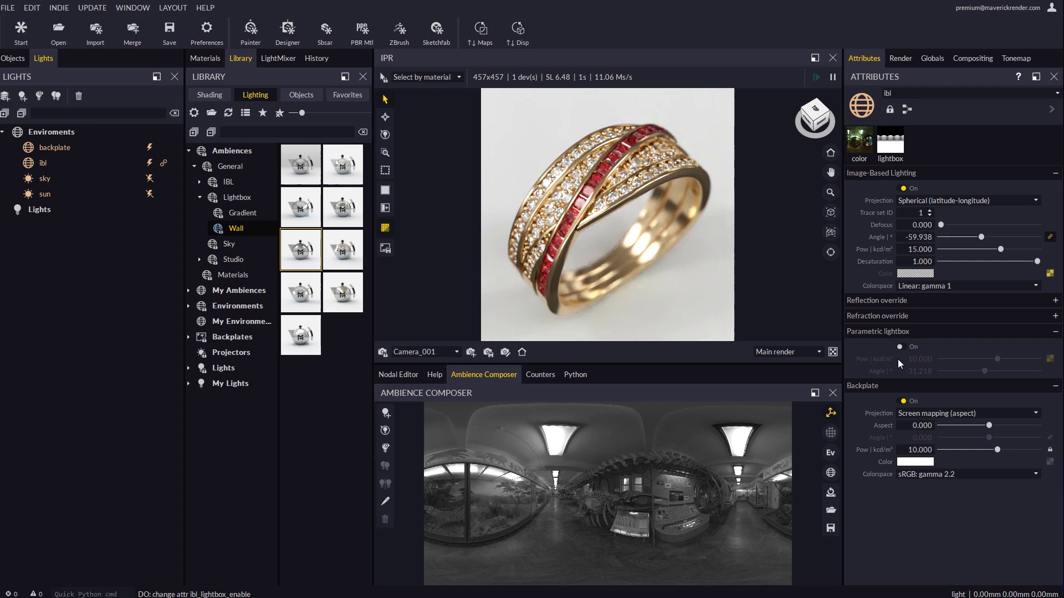
left_click(900, 348)
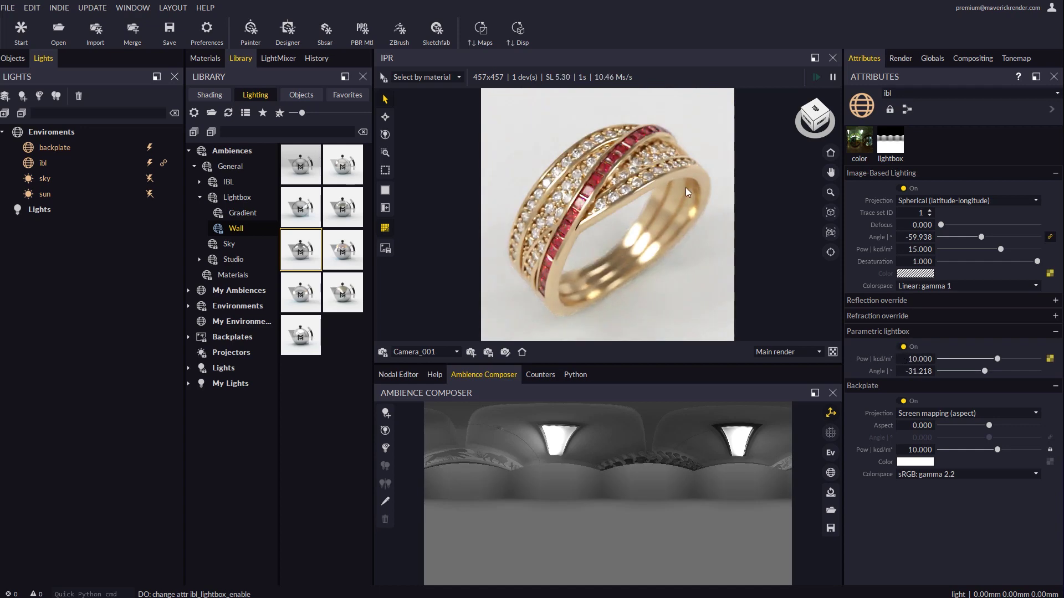